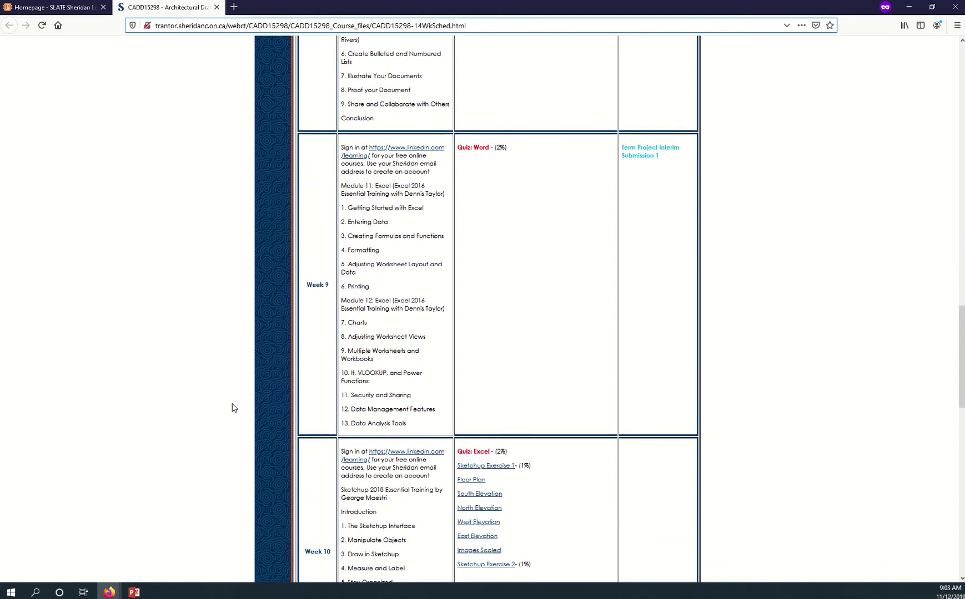
- Open the Sketchup Exercise 1 handout from Week 10 in a new tab and read through to the Sketchup Pro vs. Sketchup Make page
scroll(241, 406, "down", 3)
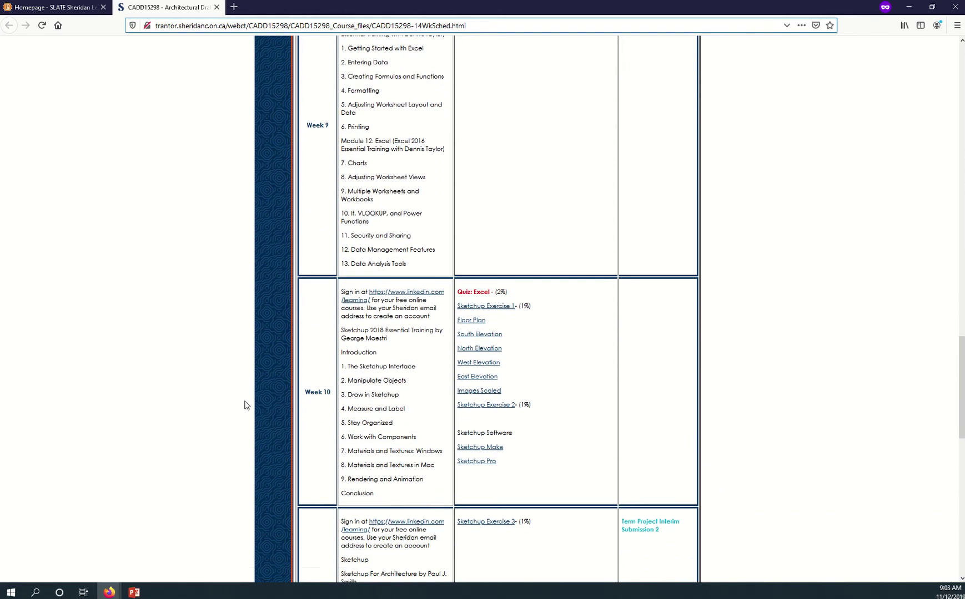
scroll(246, 405, "down", 1)
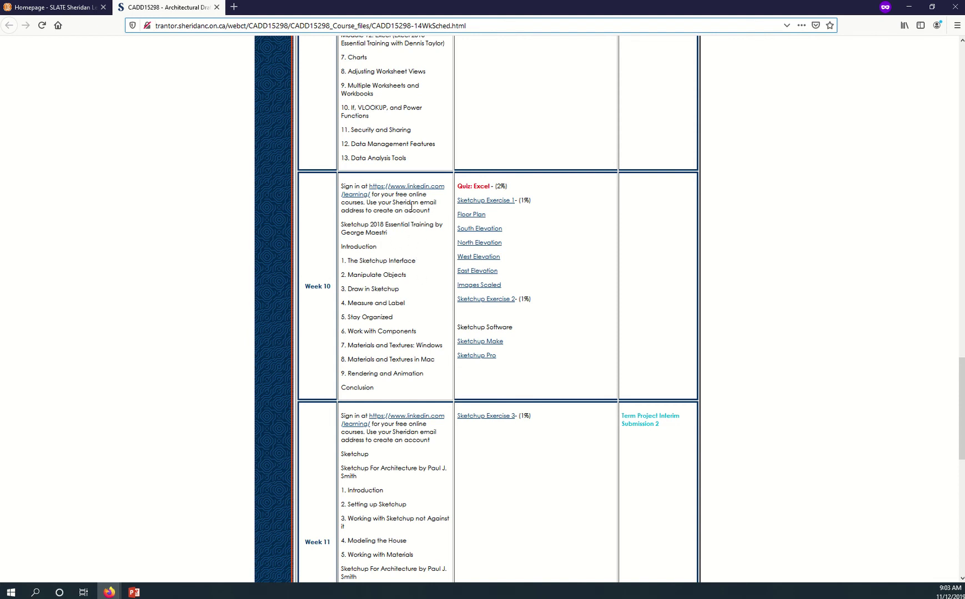
right_click(499, 204)
left_click(533, 209)
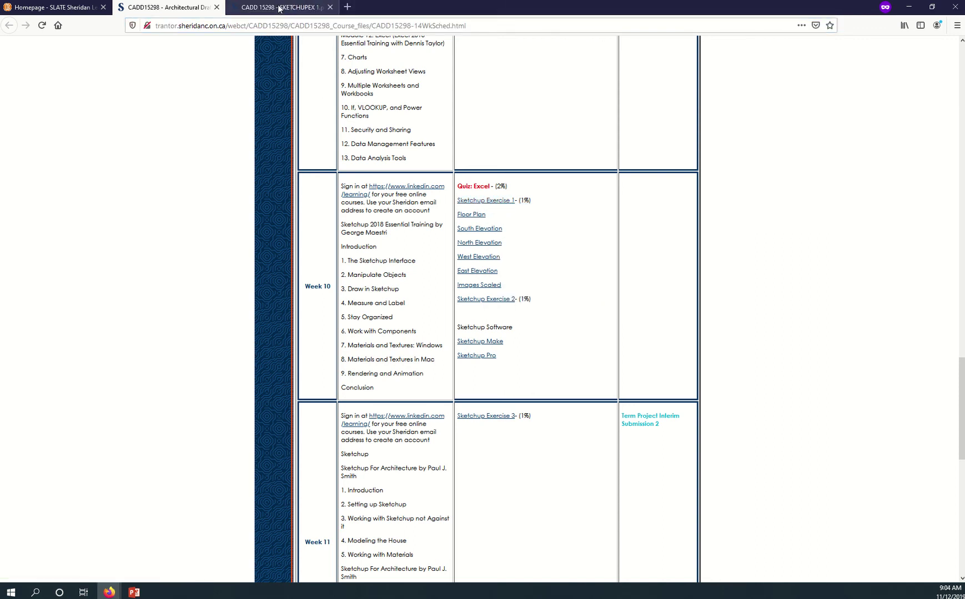
left_click(279, 8)
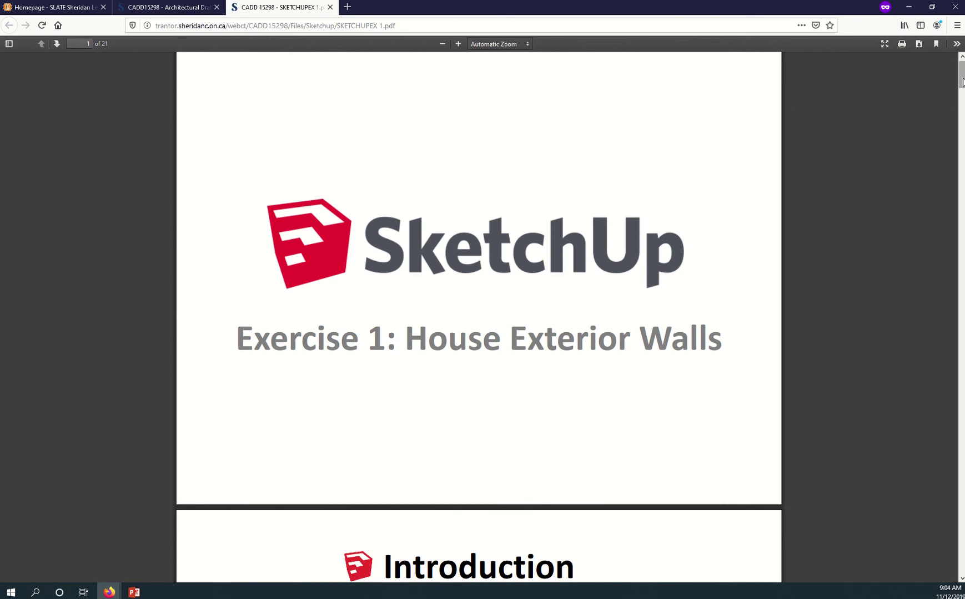
left_click_drag(961, 75, 958, 98)
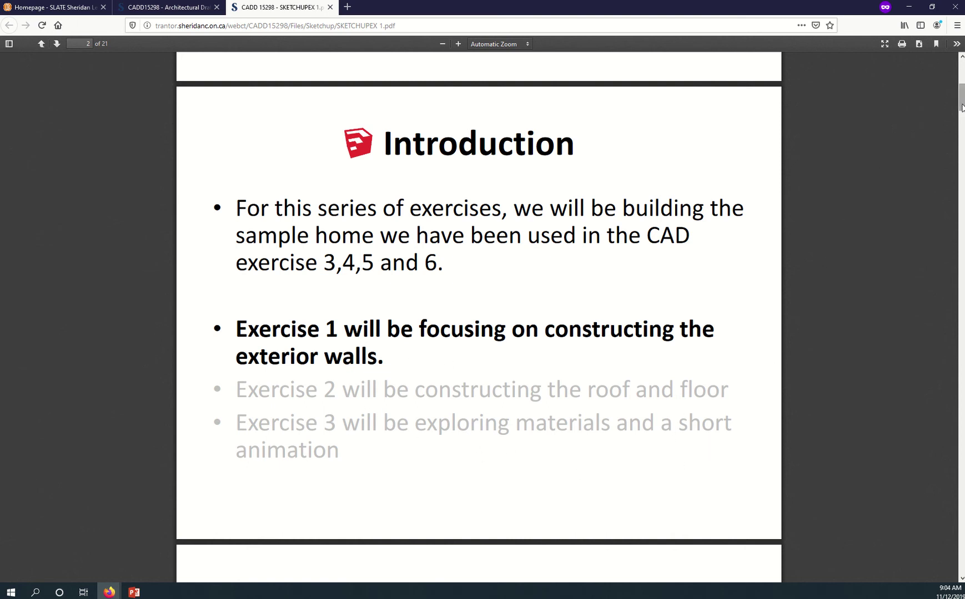
left_click_drag(962, 107, 961, 132)
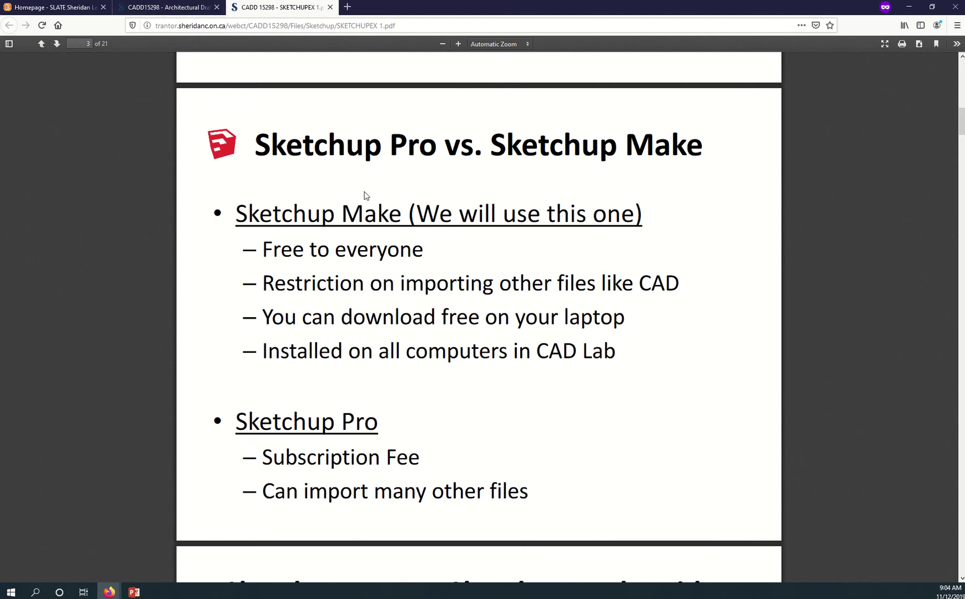
- Open the Sketchup Make download page from the course schedule's Week 10 software links in a new tab
left_click(166, 7)
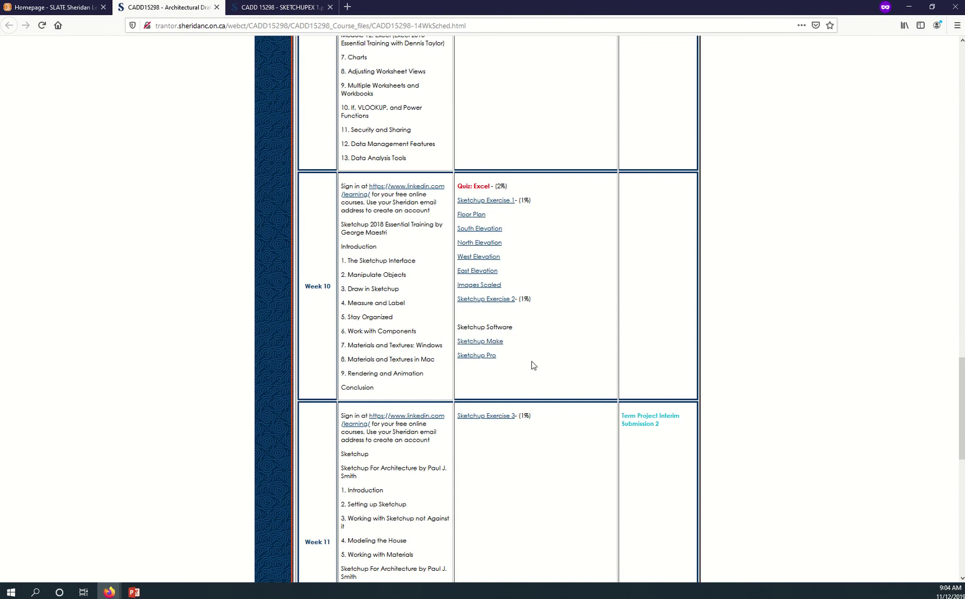
right_click(483, 344)
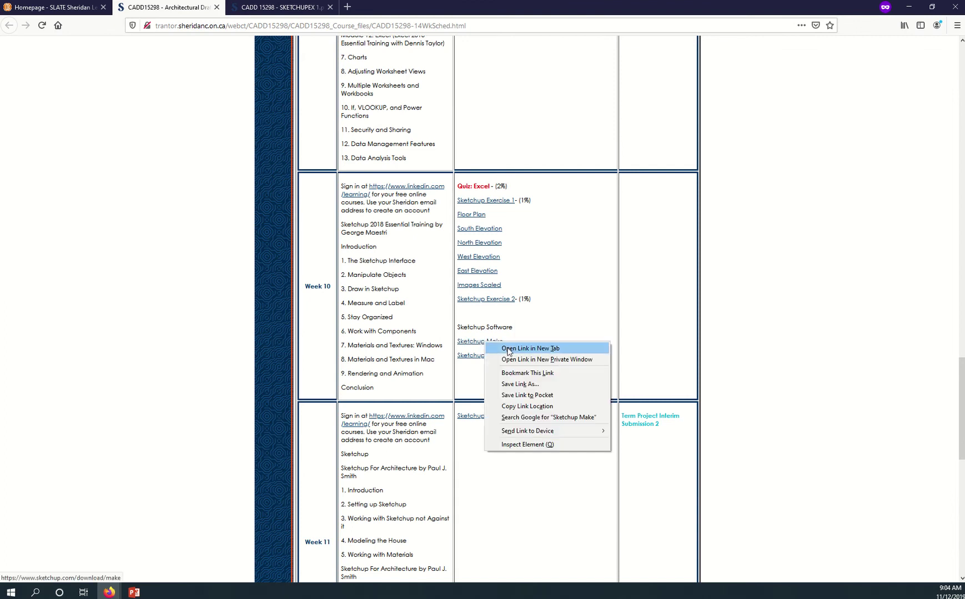
left_click(507, 349)
left_click(252, 8)
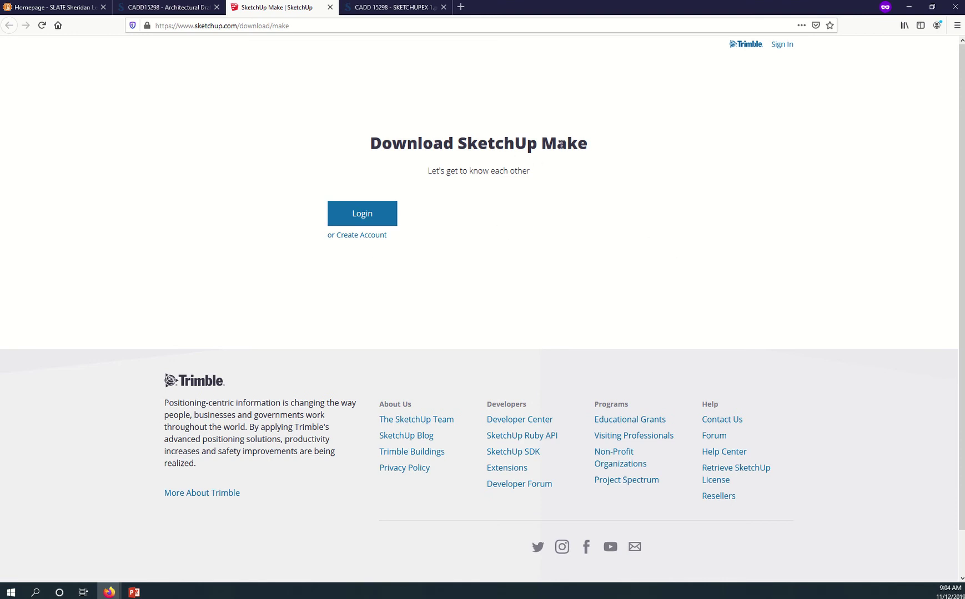
- Open the Week 10 Sketchup Pro link and its Sketchup Studio Student 1-Year License page in new tabs, and compare with SketchUp Make
left_click(176, 6)
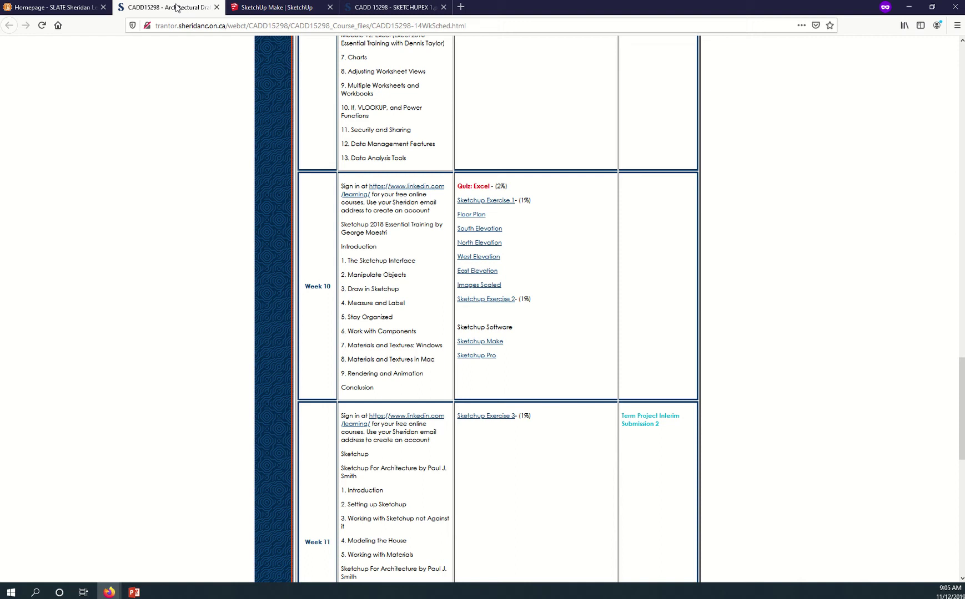
right_click(480, 359)
left_click(521, 365)
left_click(278, 8)
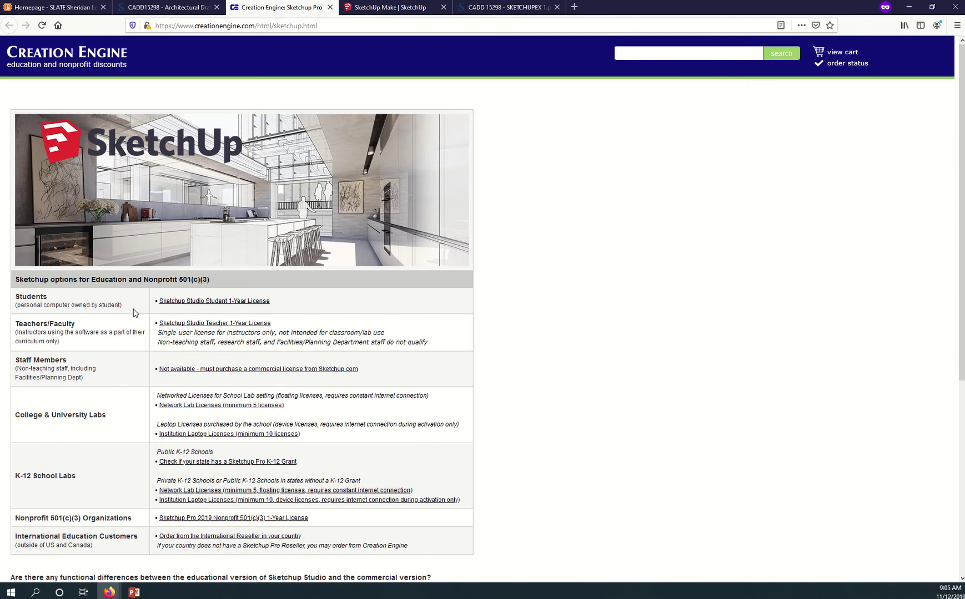
right_click(177, 302)
left_click(216, 309)
key("ctrl+Tab")
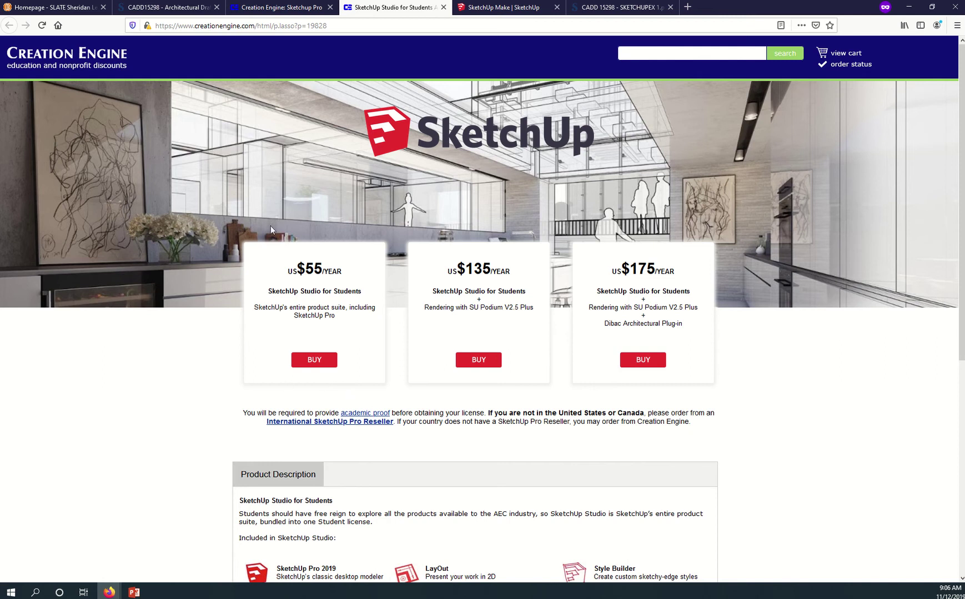
left_click(493, 7)
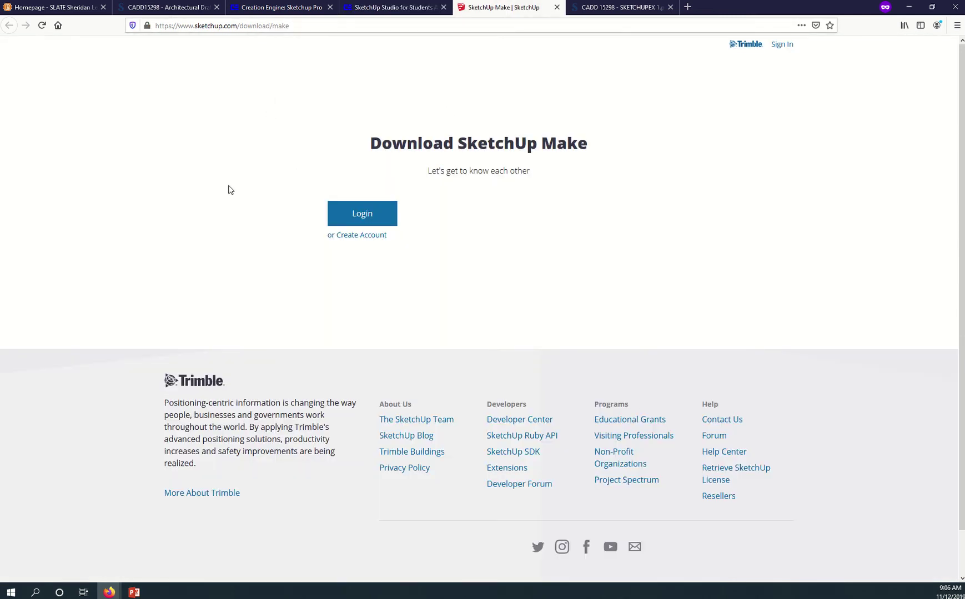
- Open the Week 10 Floor Plan image from the course schedule and save it as Plan on the SheridanD (D:) drive
left_click(174, 6)
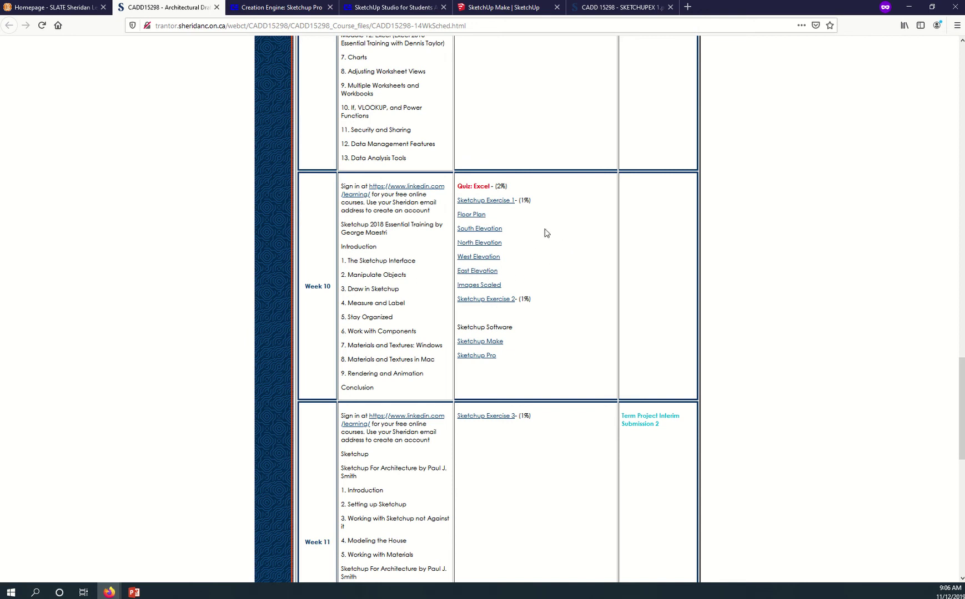
right_click(481, 218)
left_click(516, 222)
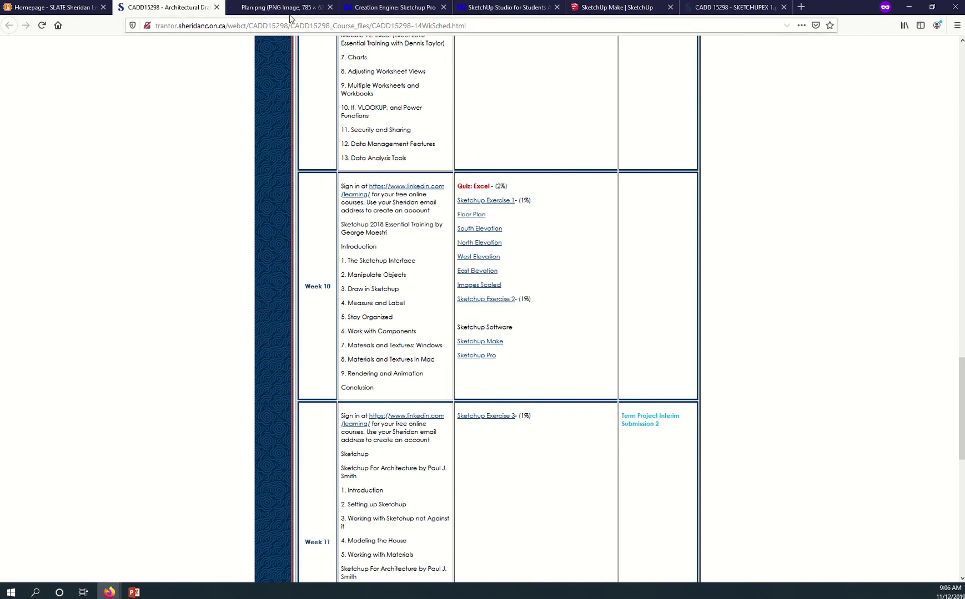
left_click(282, 7)
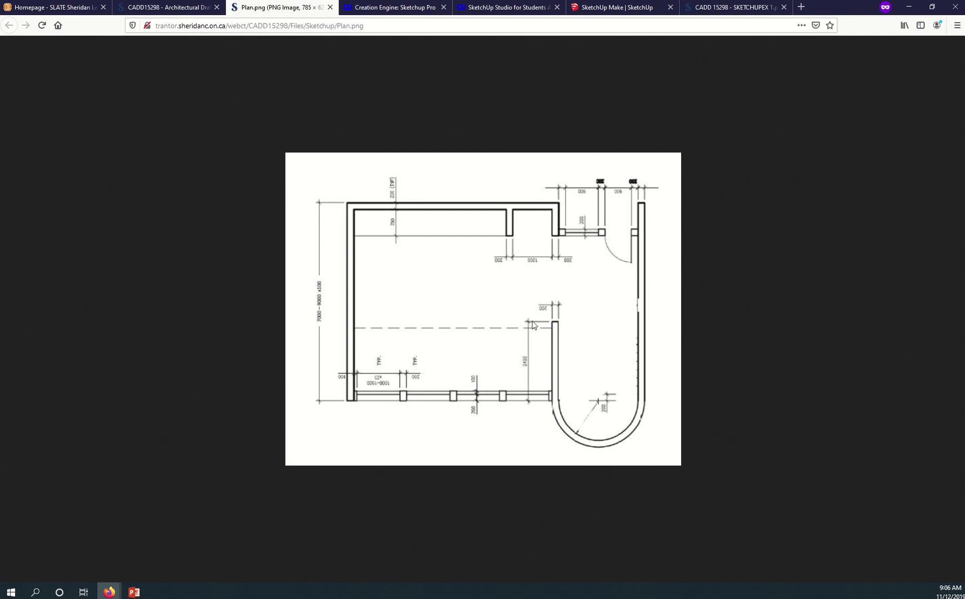
right_click(467, 303)
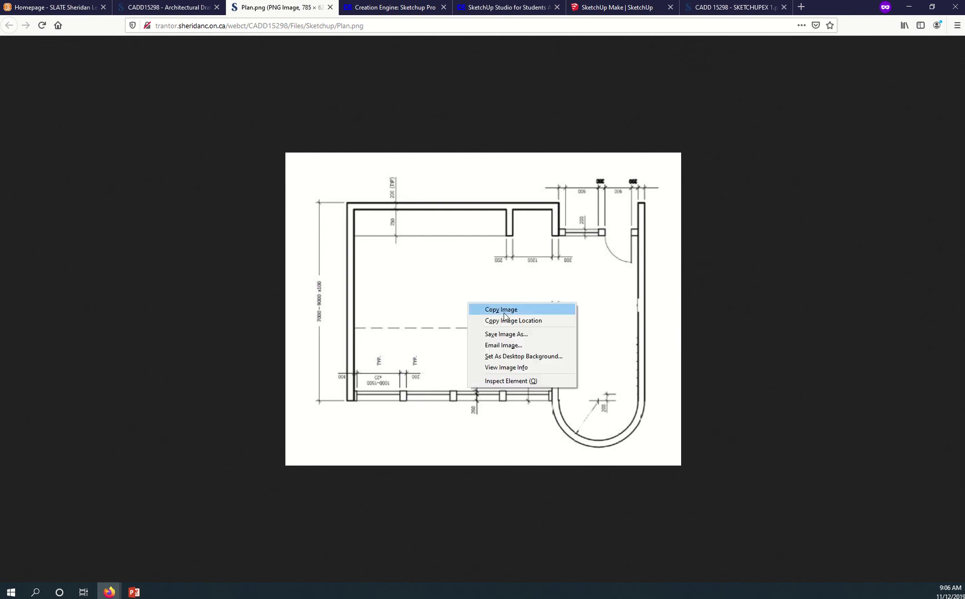
left_click(509, 334)
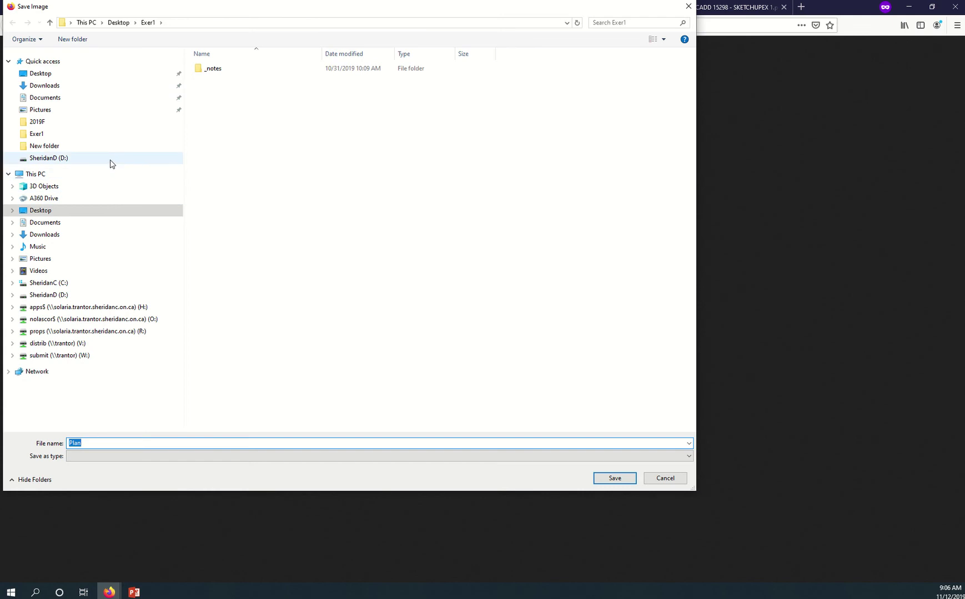
left_click(110, 160)
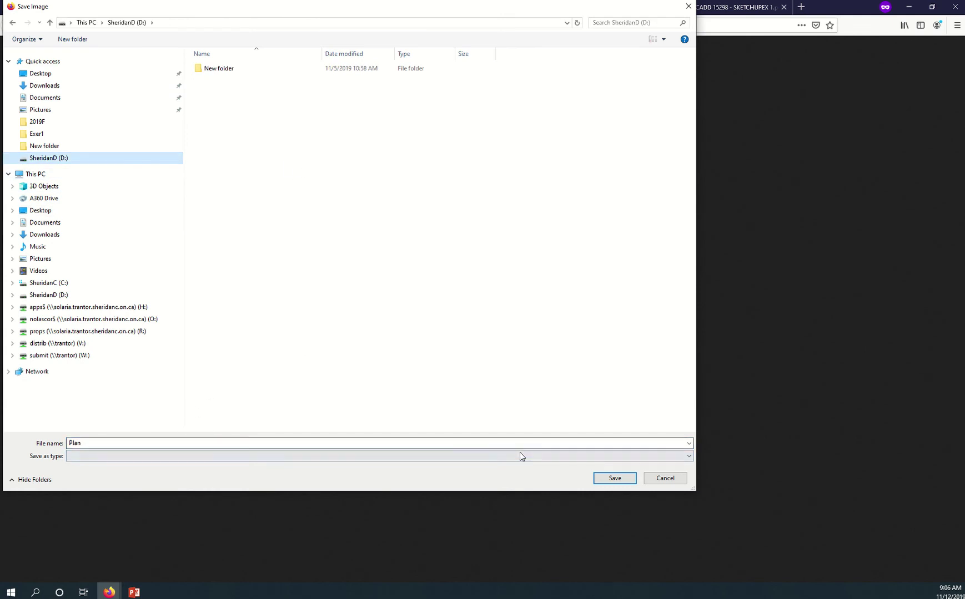
left_click(611, 477)
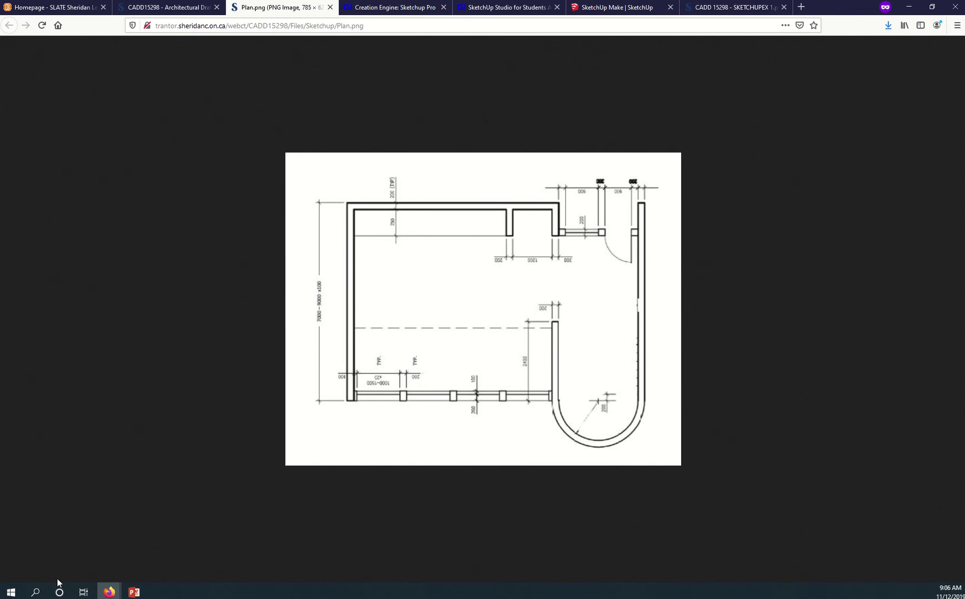
- Search the installed programs for "sk", launch SketchUp 2019 and bring it to the front
left_click(14, 593)
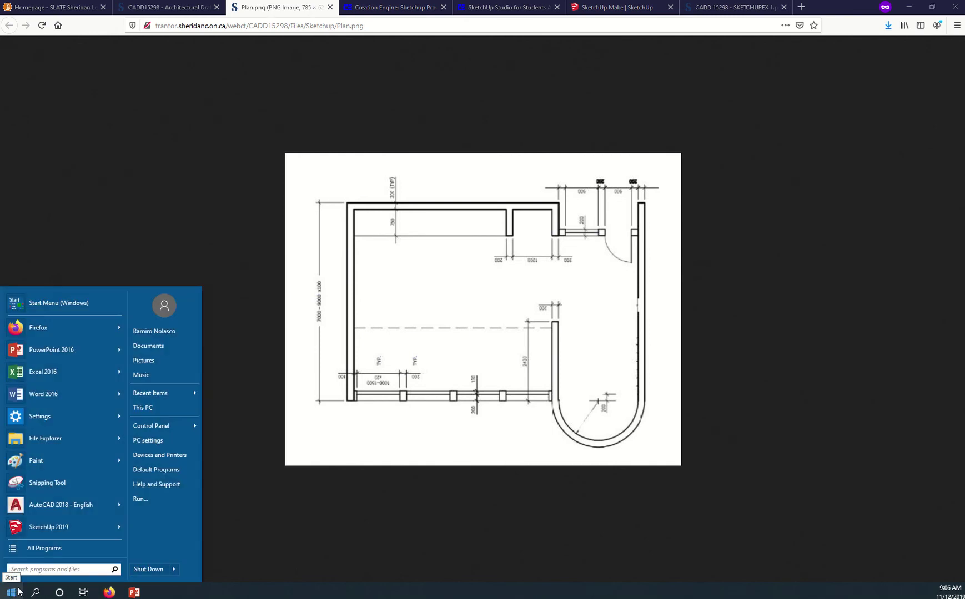
left_click(45, 548)
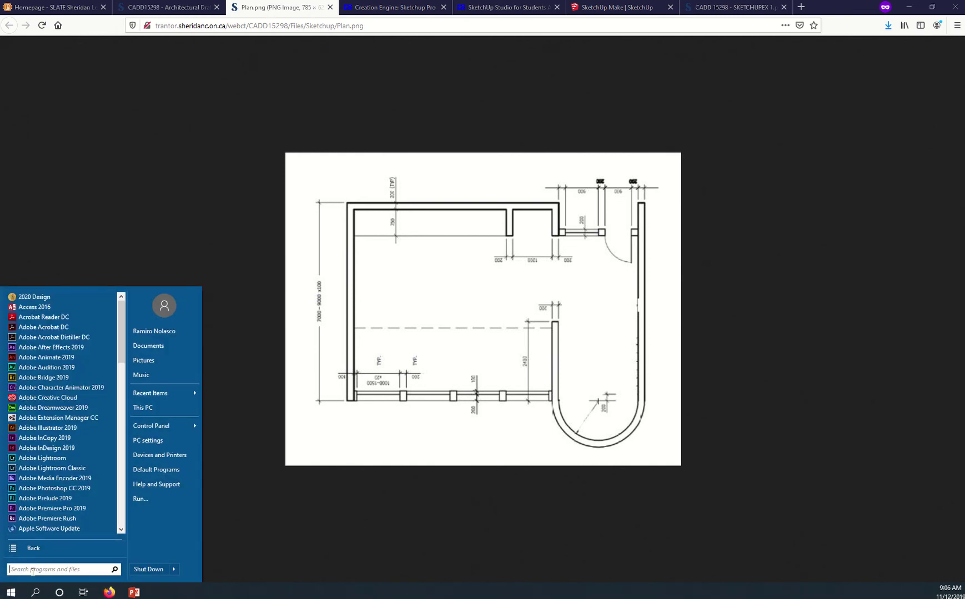
left_click(33, 570)
type("sk")
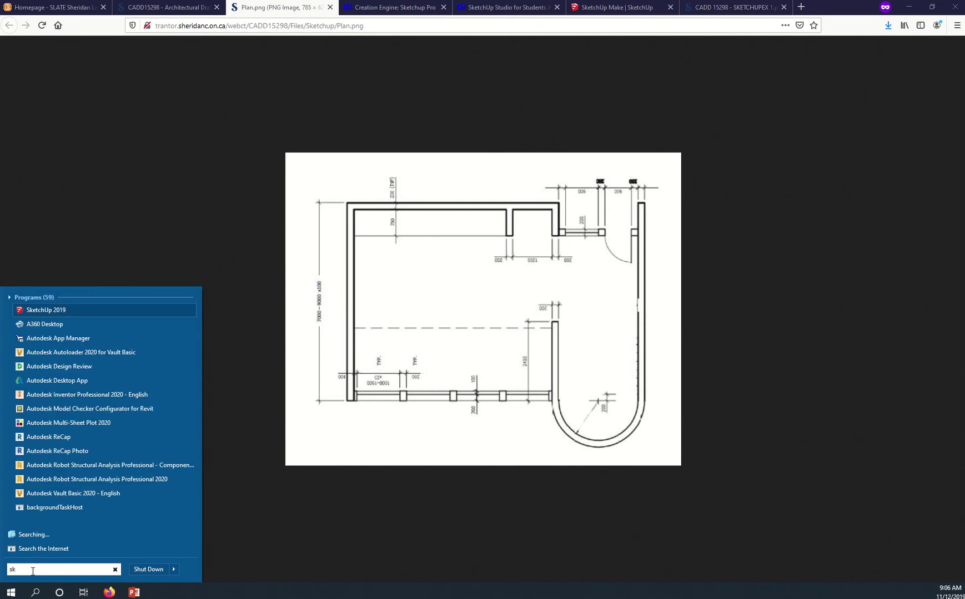
left_click(81, 310)
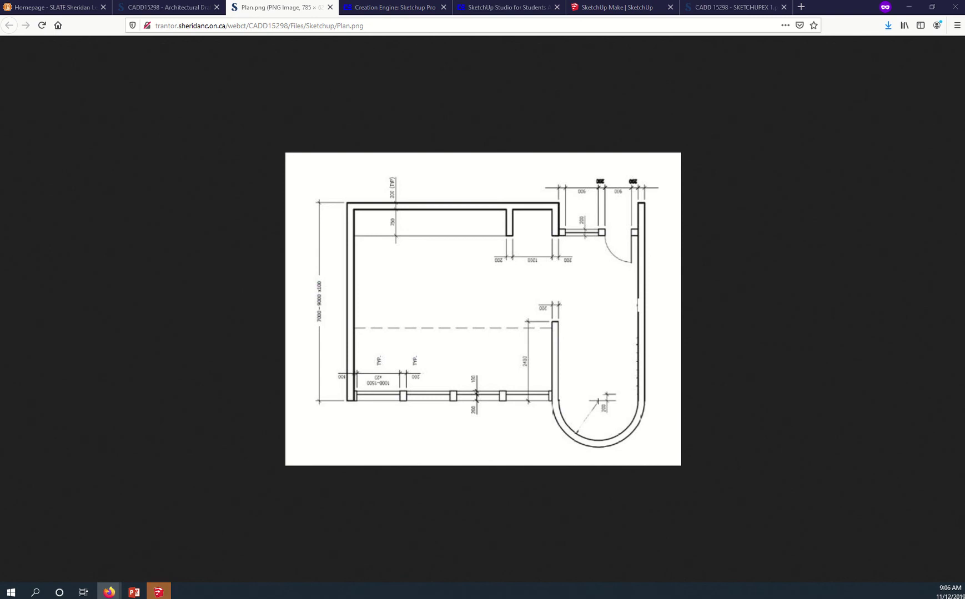
left_click(158, 592)
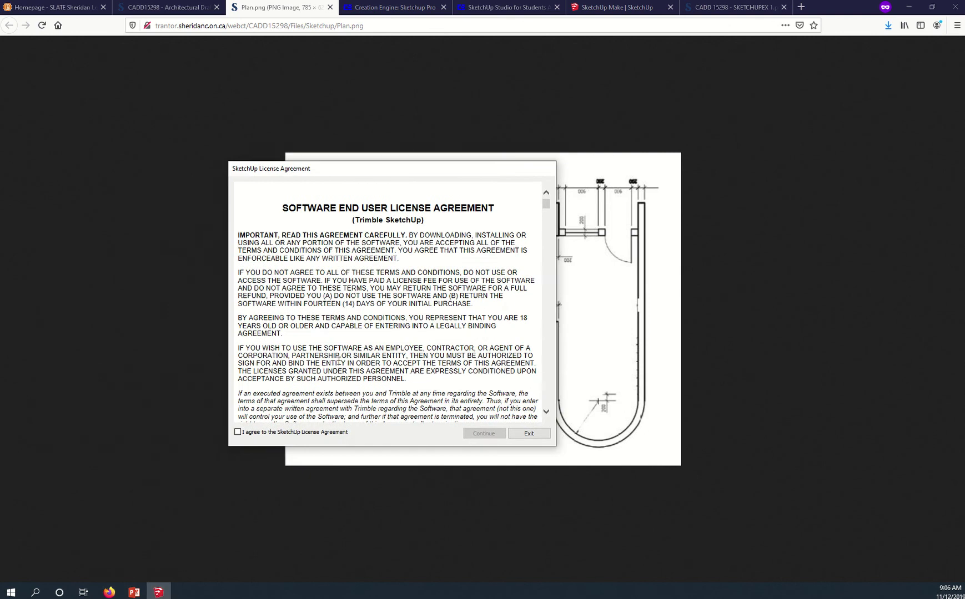
- Read through the SketchUp License Agreement, accept its terms and continue to the welcome window
left_click(238, 433)
scroll(406, 349, "down", 10)
scroll(448, 337, "down", 6)
left_click_drag(546, 237, 545, 407)
left_click(469, 432)
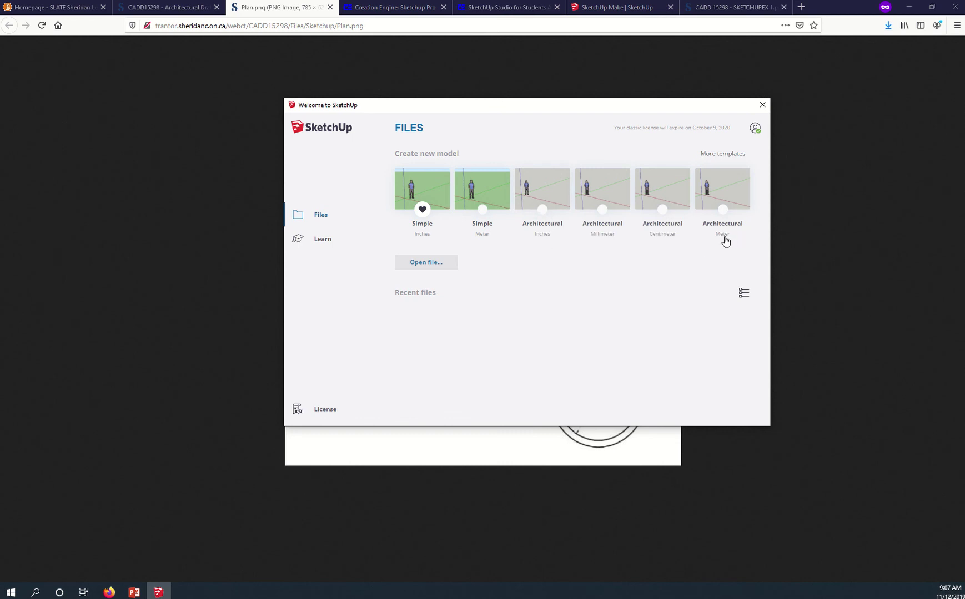
- Make the Simple Meter template the default, create a new model from it and postpone the software update
left_click(484, 214)
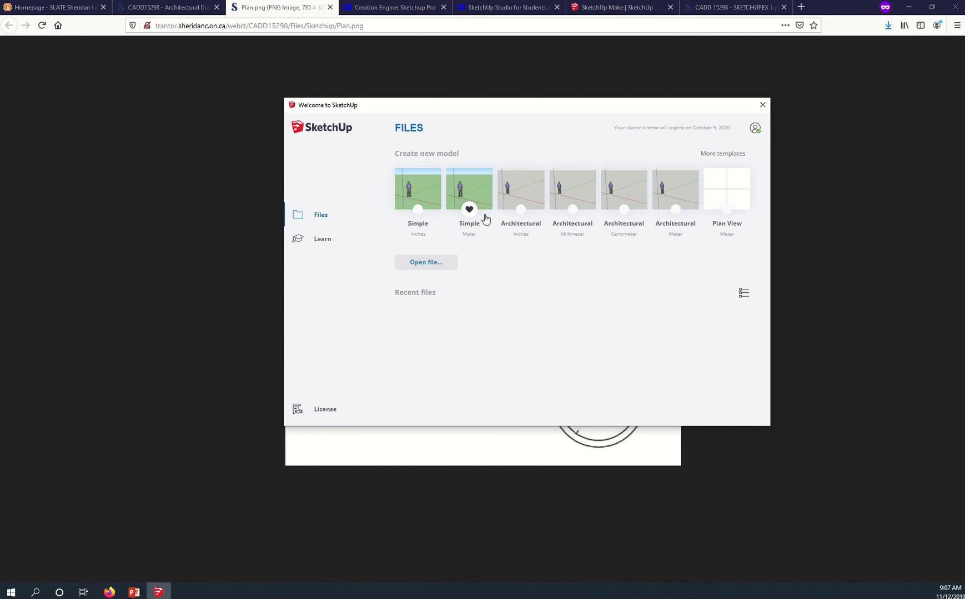
left_click(469, 189)
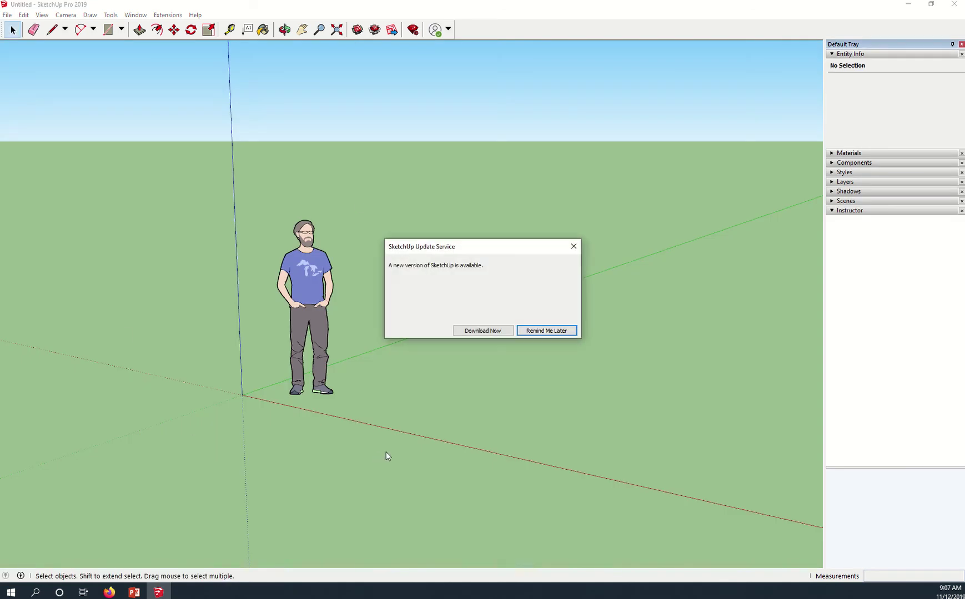
left_click(533, 332)
- Examine the standing figure and the drawing axes in the new model from different angles and distances
middle_click_drag(379, 340, 328, 283)
scroll(328, 284, "up", 6)
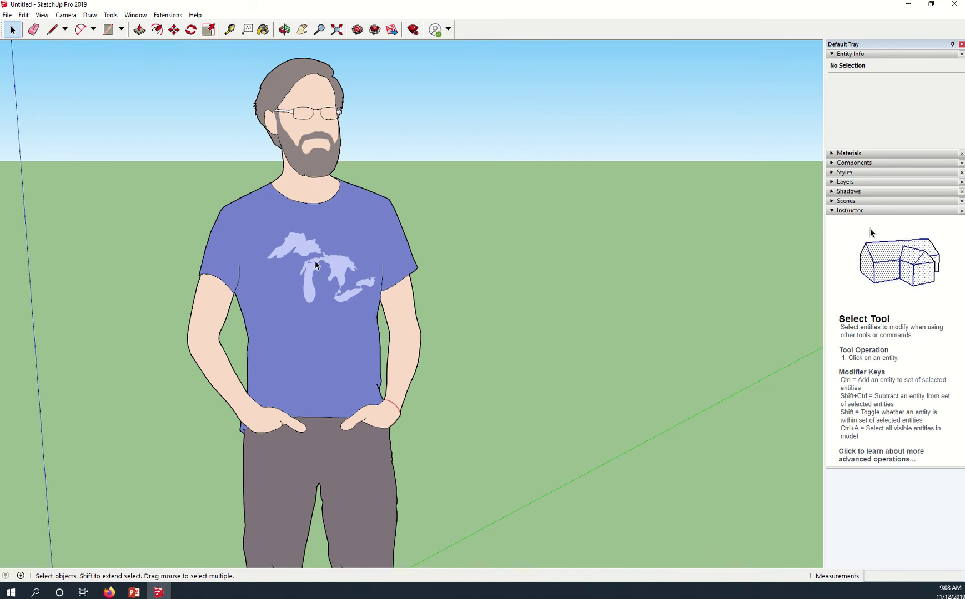
scroll(455, 432, "down", 5)
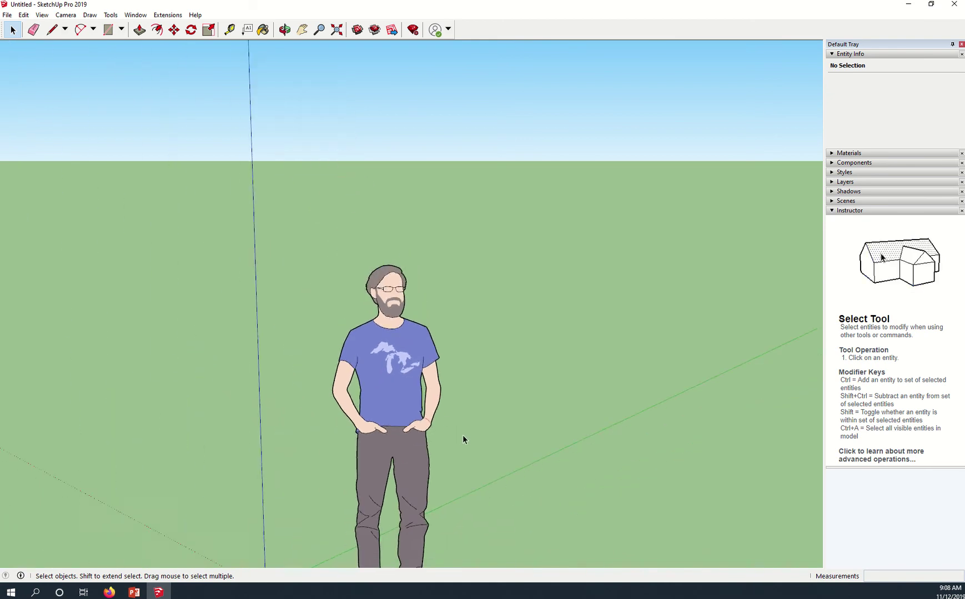
scroll(472, 441, "down", 2)
middle_click_drag(553, 463, 507, 331)
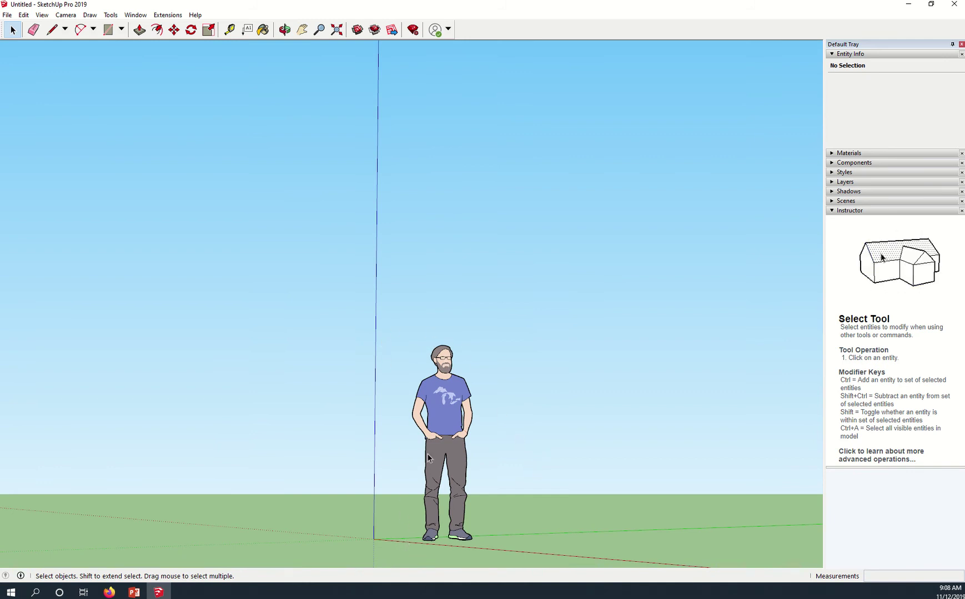
scroll(551, 461, "down", 2)
middle_click_drag(559, 469, 605, 564)
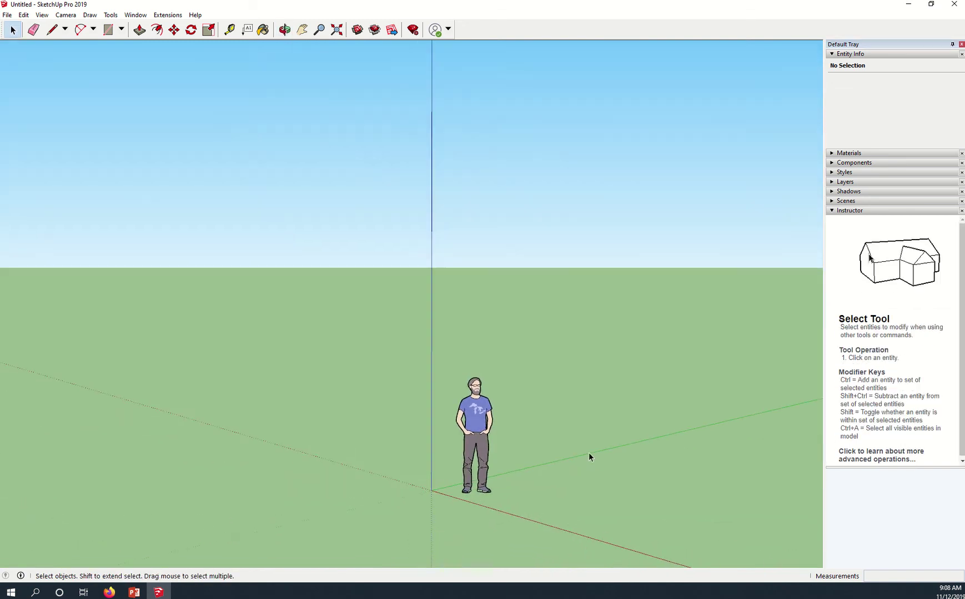
middle_click_drag(588, 450, 518, 469)
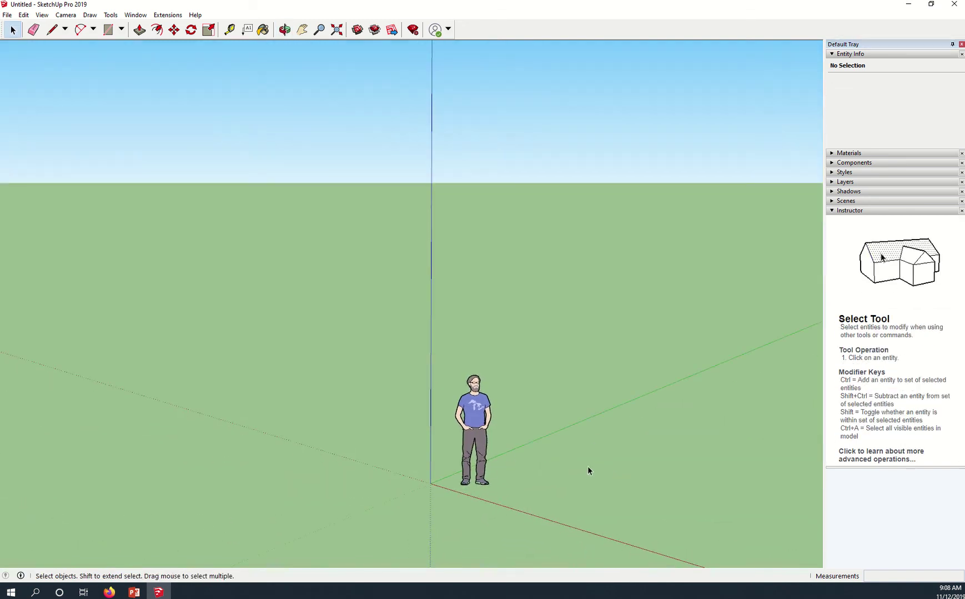
middle_click_drag(588, 476, 691, 481)
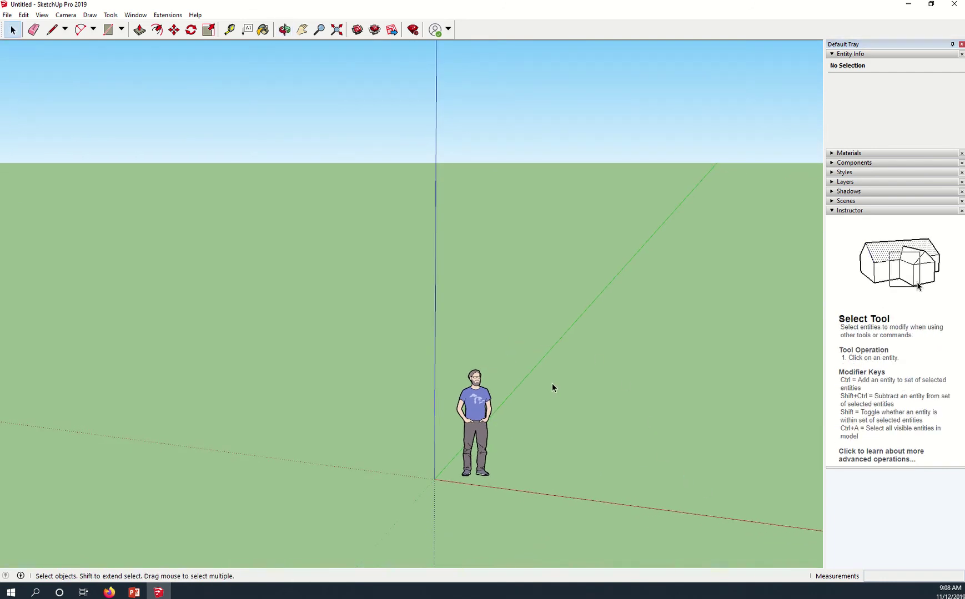
middle_click_drag(552, 387, 732, 274)
middle_click_drag(463, 540, 418, 470)
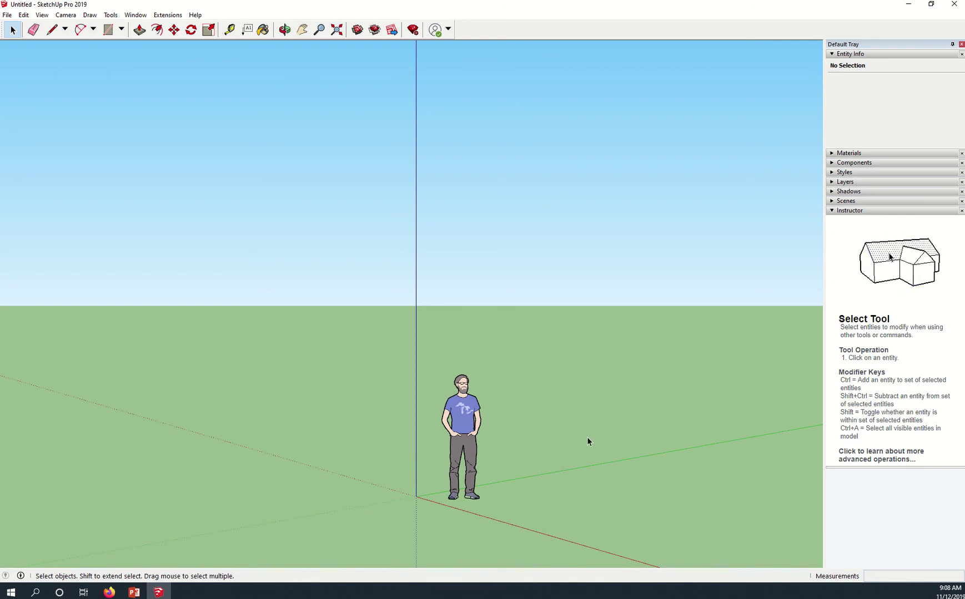
- Examine the standing figure and drawing axes by orbiting and panning around the empty model
mouse_move(573, 436)
middle_mouse_down()
mouse_move(626, 429)
mouse_move(682, 447)
mouse_move(646, 473)
mouse_move(683, 474)
mouse_move(613, 480)
mouse_move(538, 441)
mouse_move(603, 445)
mouse_move(496, 309)
mouse_move(317, 304)
mouse_move(316, 341)
mouse_move(453, 347)
mouse_move(411, 363)
mouse_move(421, 342)
middle_mouse_up()
key("h")
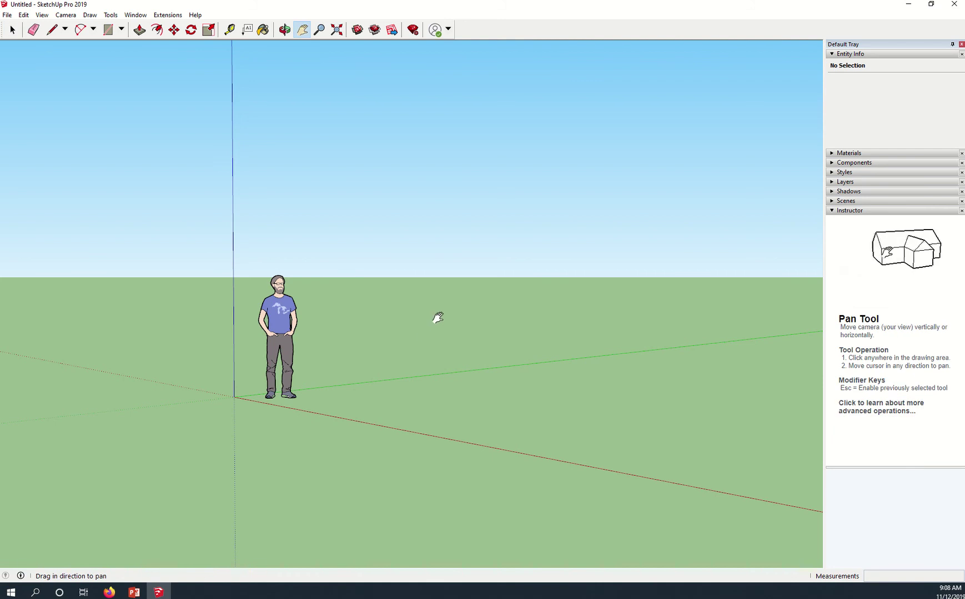
left_click_drag(438, 318, 538, 281)
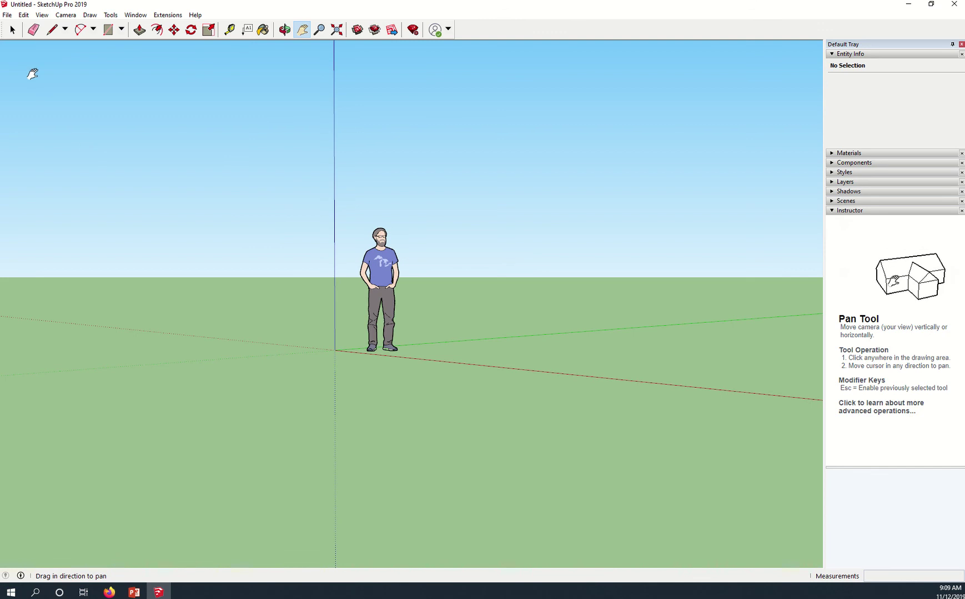
left_click(12, 31)
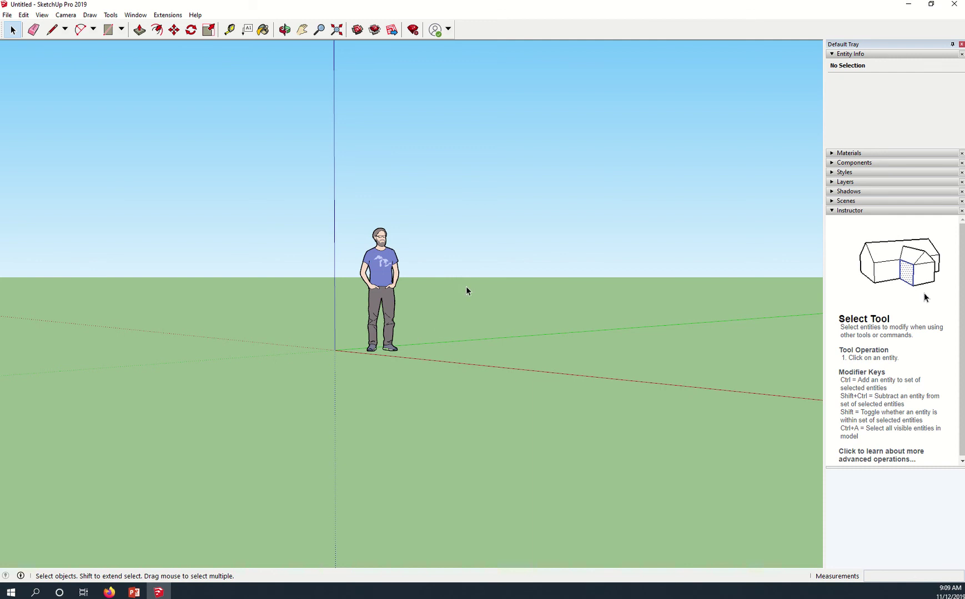
key("o")
left_click_drag(461, 282, 345, 319)
key("space")
key("o")
key("space")
- Examine the standing figure from near and far, ending with a raised view down onto the ground plane
scroll(274, 294, "up", 6)
scroll(277, 288, "down", 2)
scroll(289, 296, "down", 5)
scroll(305, 305, "up", 4)
scroll(304, 305, "down", 3)
scroll(519, 323, "up", 3)
scroll(519, 324, "down", 3)
scroll(519, 324, "up", 3)
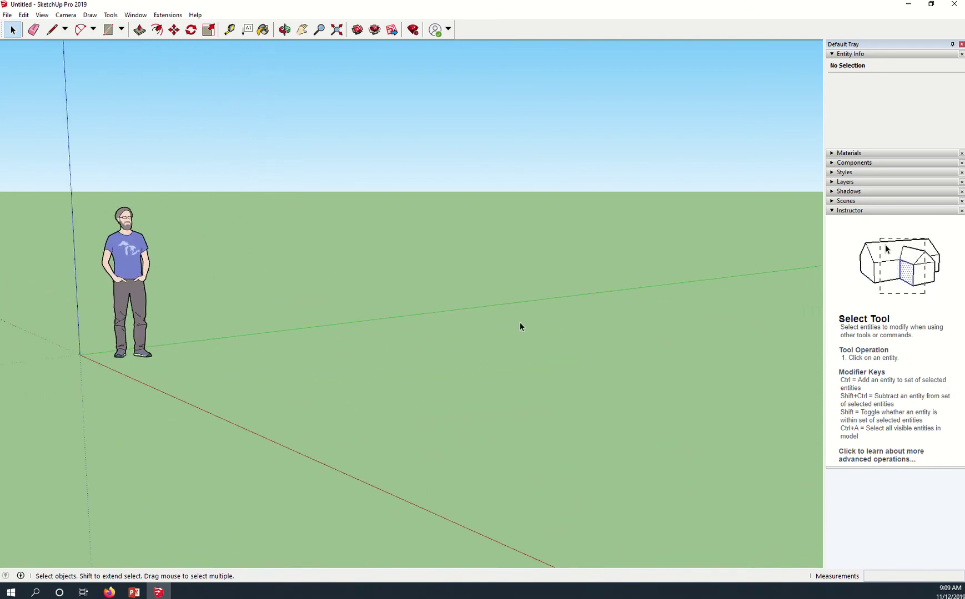
scroll(519, 327, "down", 3)
scroll(194, 325, "up", 3)
scroll(194, 325, "down", 2)
scroll(304, 351, "up", 4)
scroll(303, 351, "down", 3)
scroll(311, 346, "down", 1)
middle_click_drag(324, 347, 484, 362)
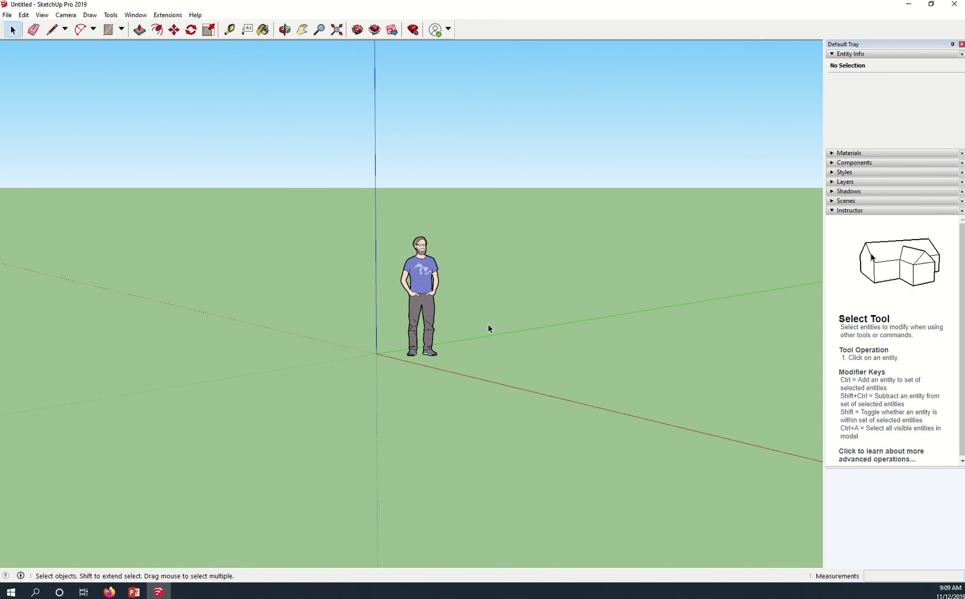
scroll(409, 302, "up", 2)
middle_click_drag(483, 319, 697, 394)
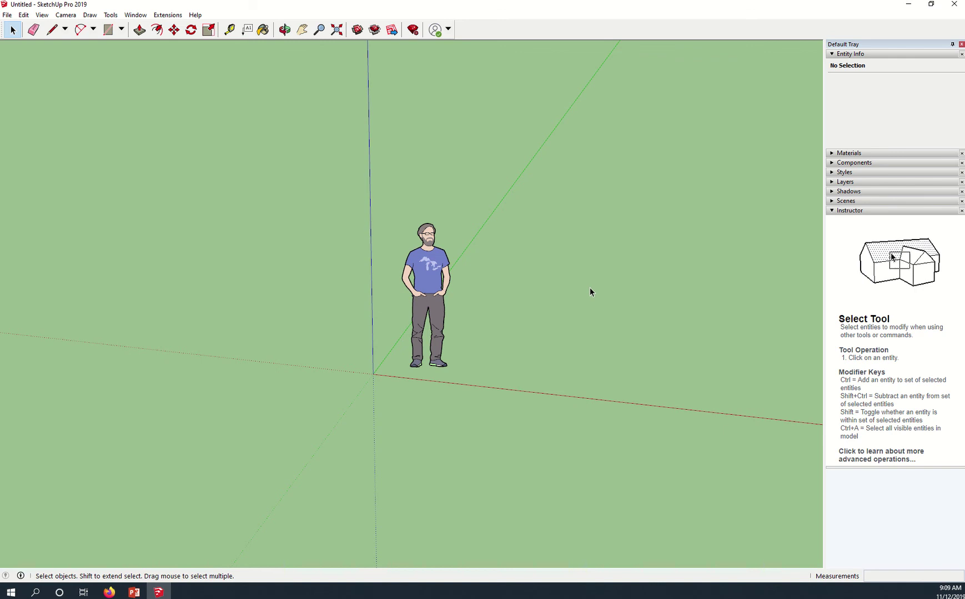
- Draw a 3 m line parallel to the red axis on the ground beside the standing figure
key("l")
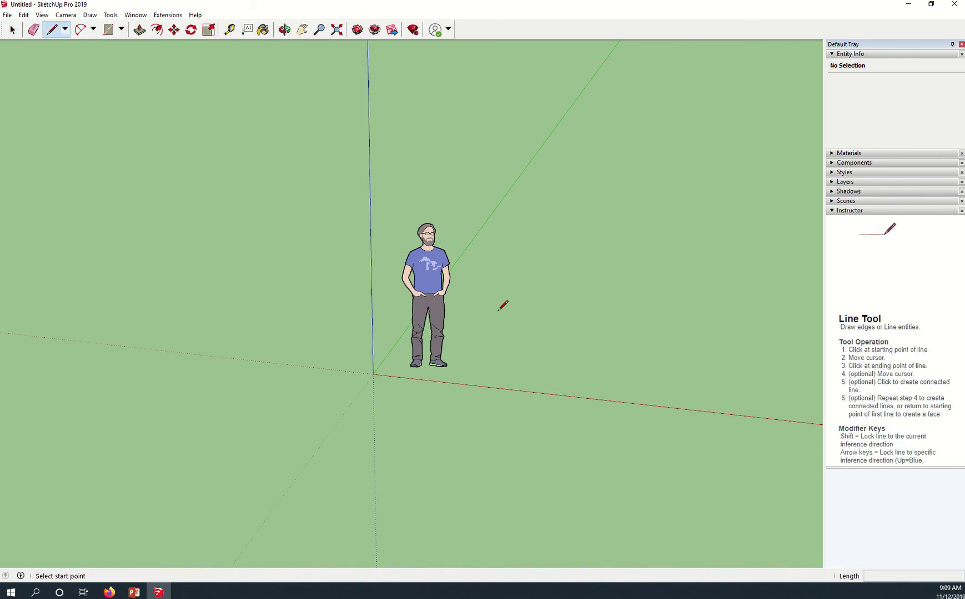
left_click(66, 32)
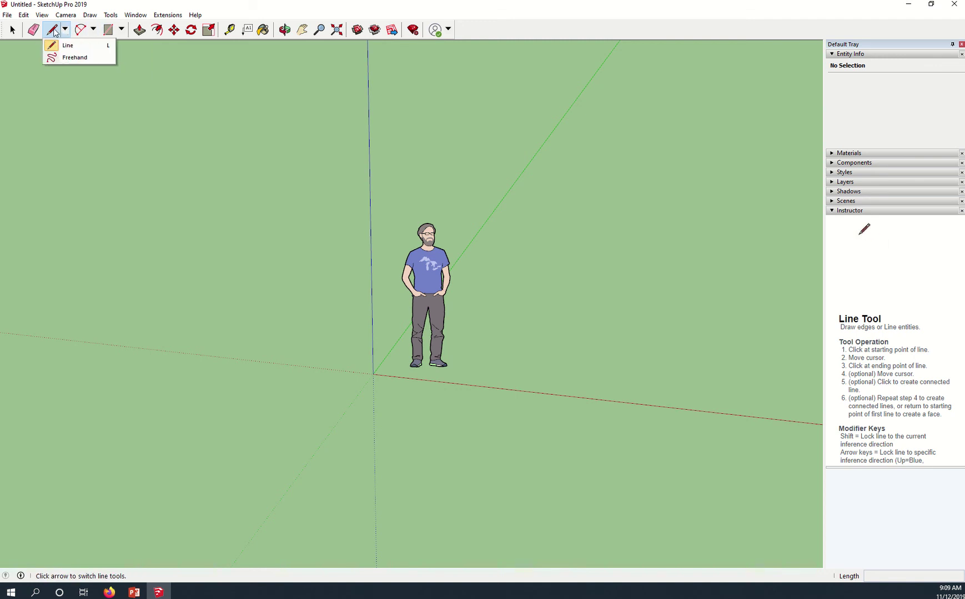
left_click(83, 49)
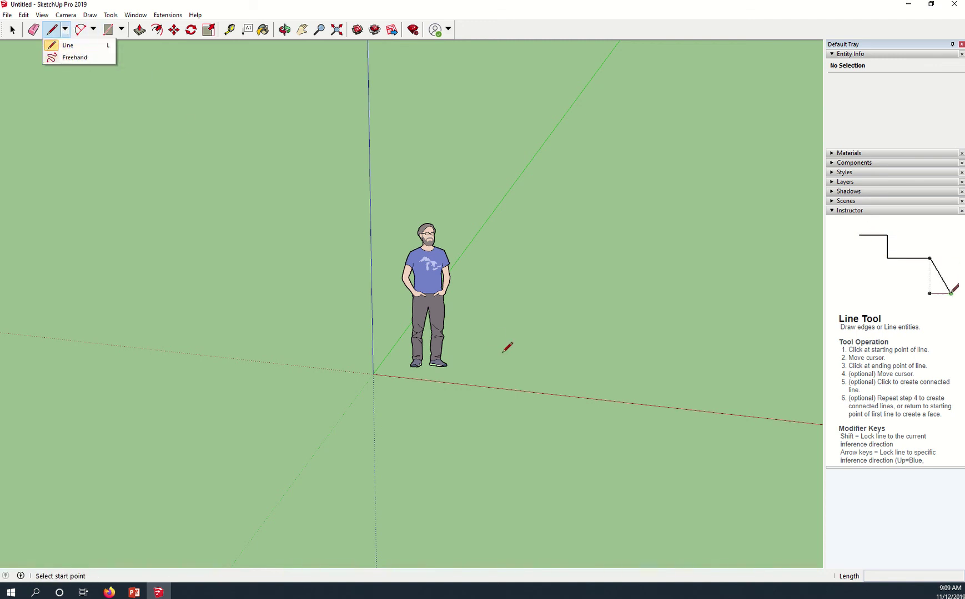
left_click(458, 345)
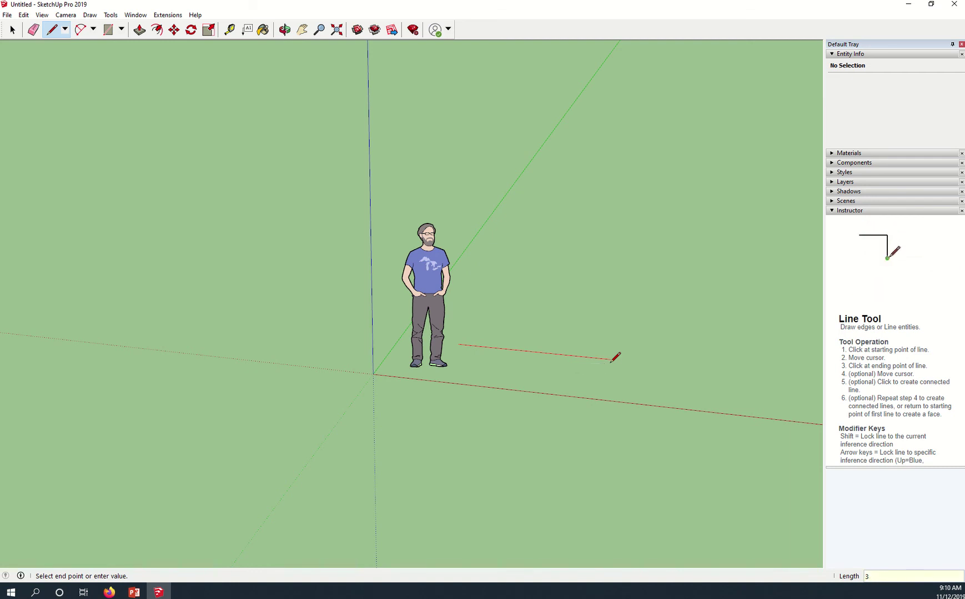
key("Return")
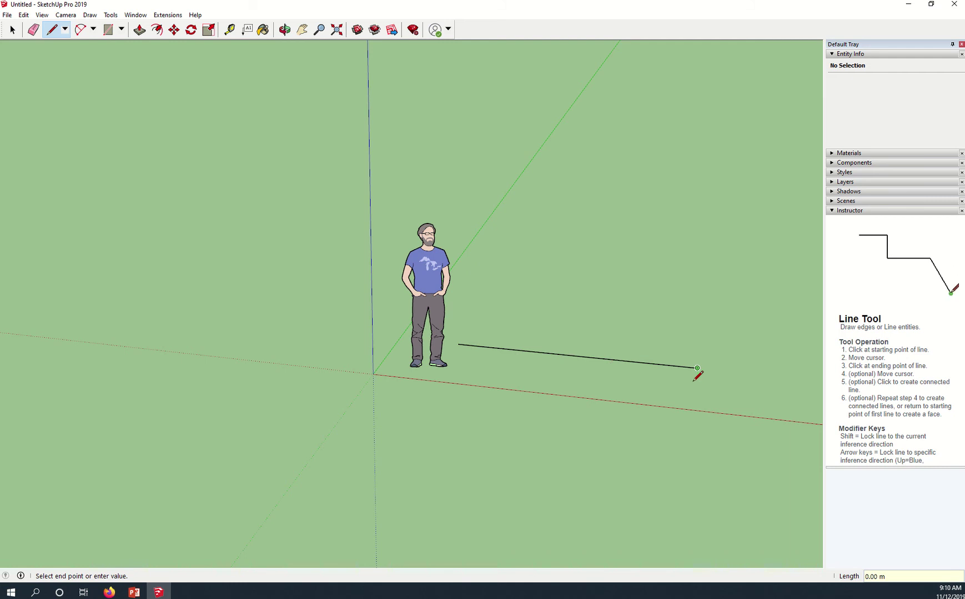
key("Escape")
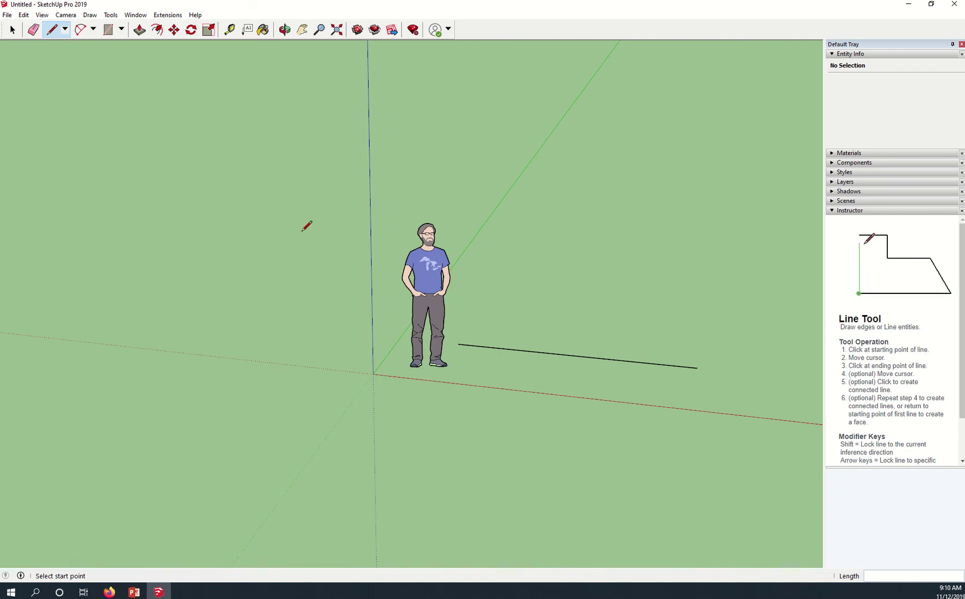
- Measure the new line from end to end with the Tape Measure
left_click(228, 30)
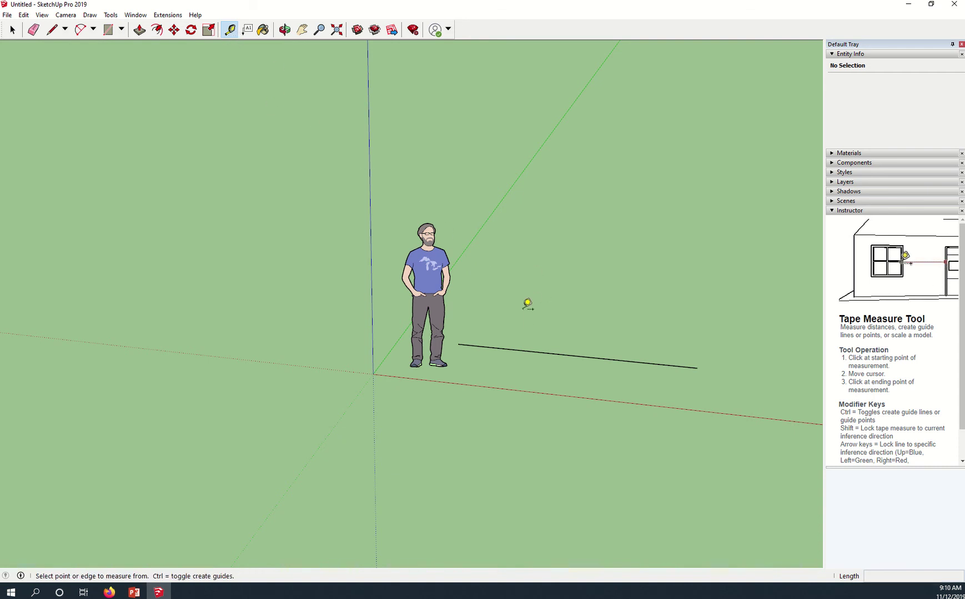
left_click(458, 345)
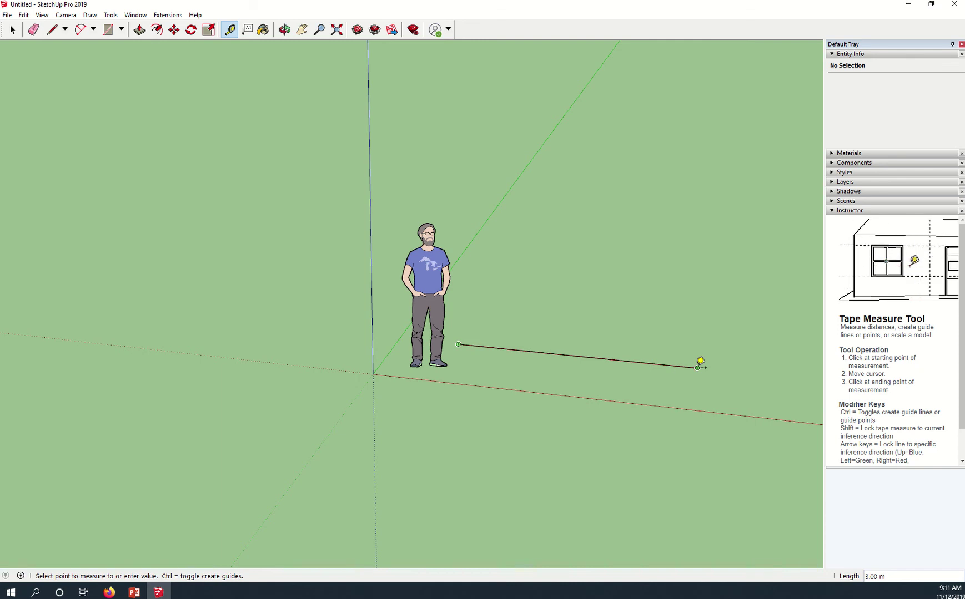
left_click(697, 367)
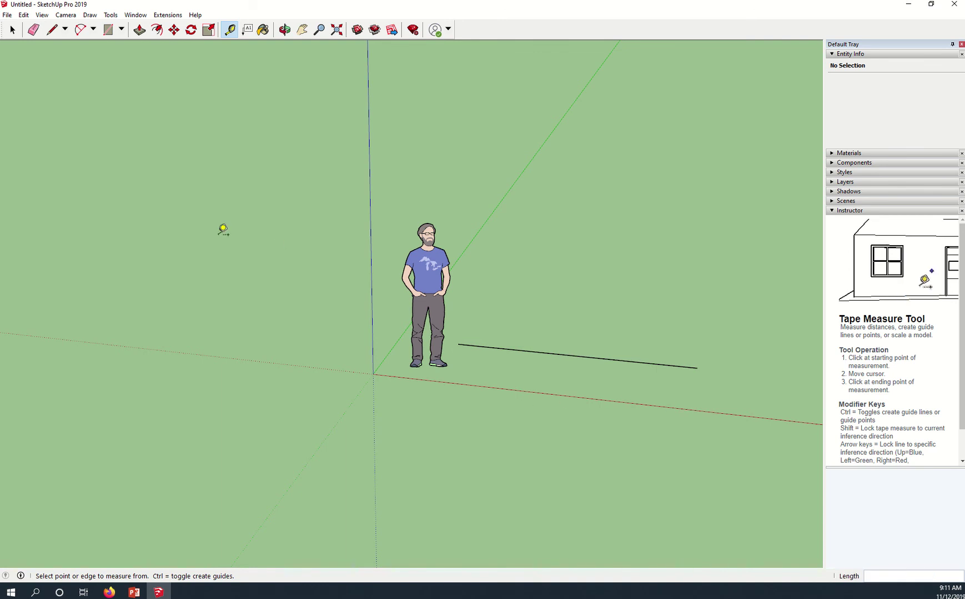
- Complete a closed 3 m by 2 m rectangle with lines from the first line's far end, forming a face
key("l")
left_click(697, 367)
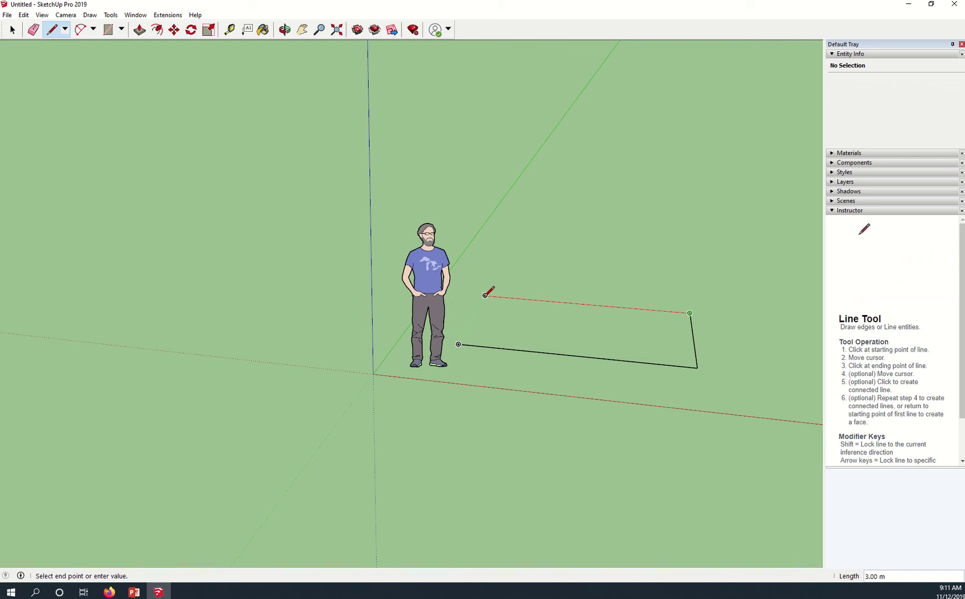
left_click(485, 295)
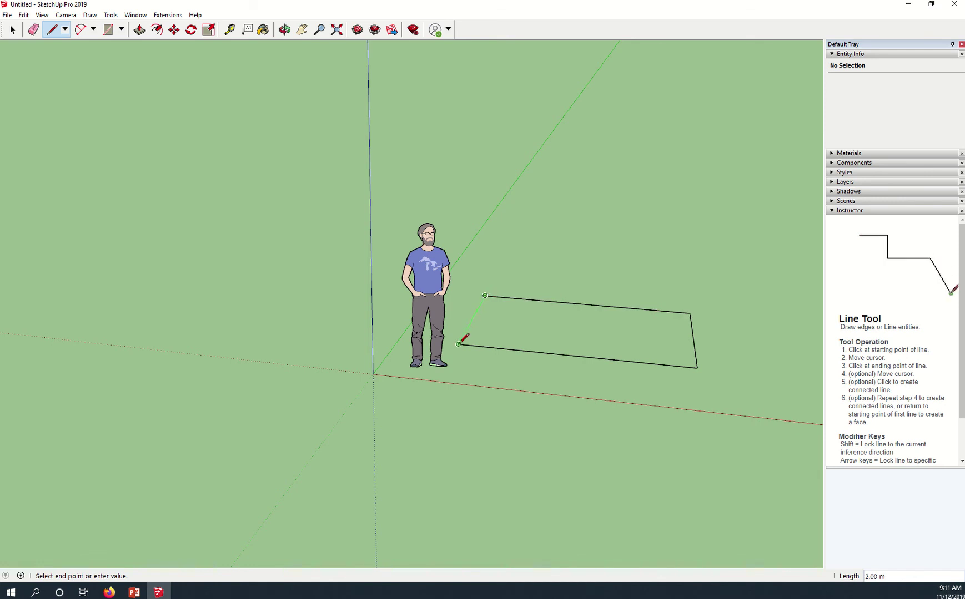
left_click(690, 313)
left_click(458, 344)
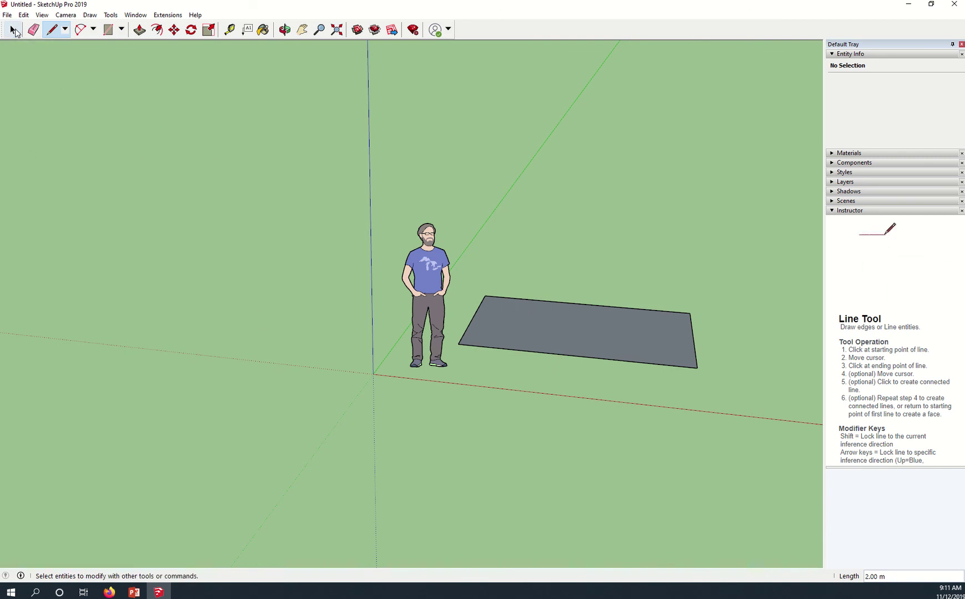
- Select the rectangle's face and check its entity information
left_click(13, 30)
scroll(639, 364, "up", 5)
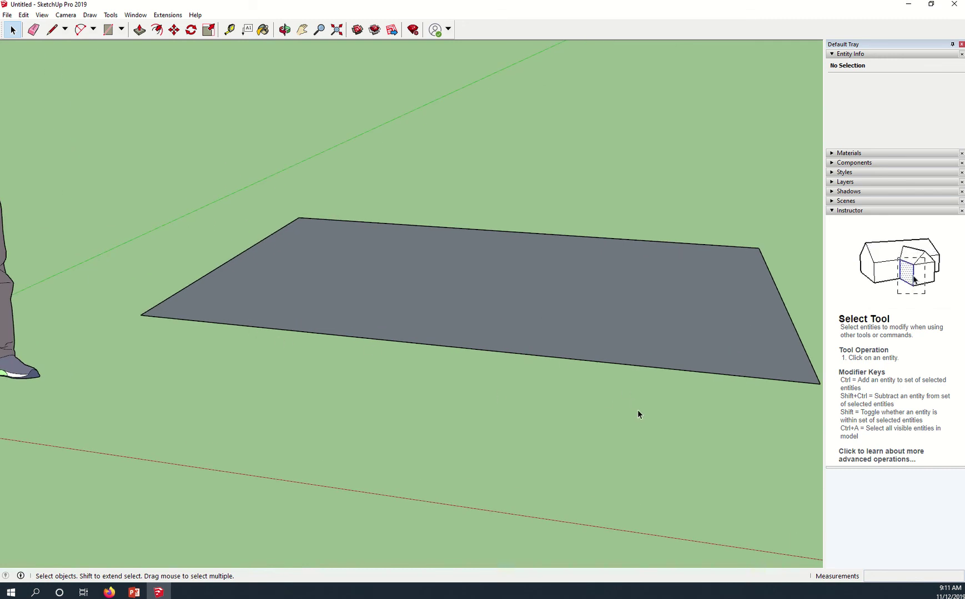
middle_click_drag(656, 415, 486, 409, "shift")
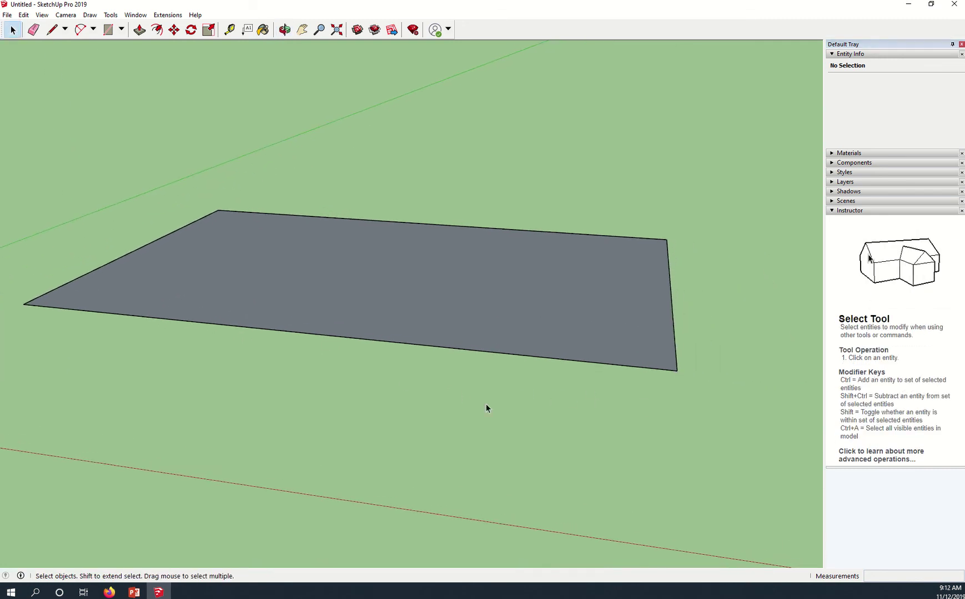
left_click(421, 305)
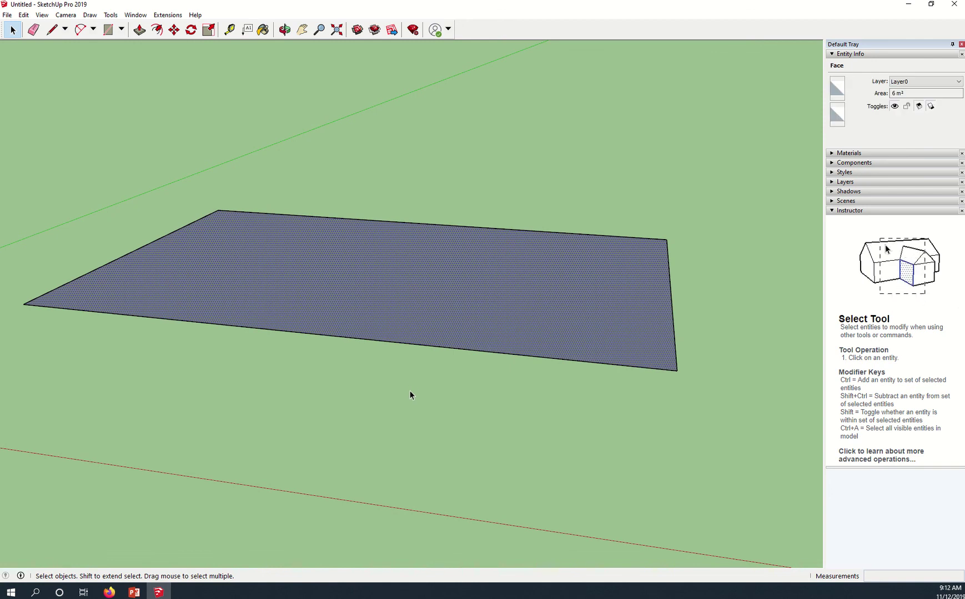
- Try erasing the rectangle's front edge with the Eraser, and undo the erasure
left_click(33, 30)
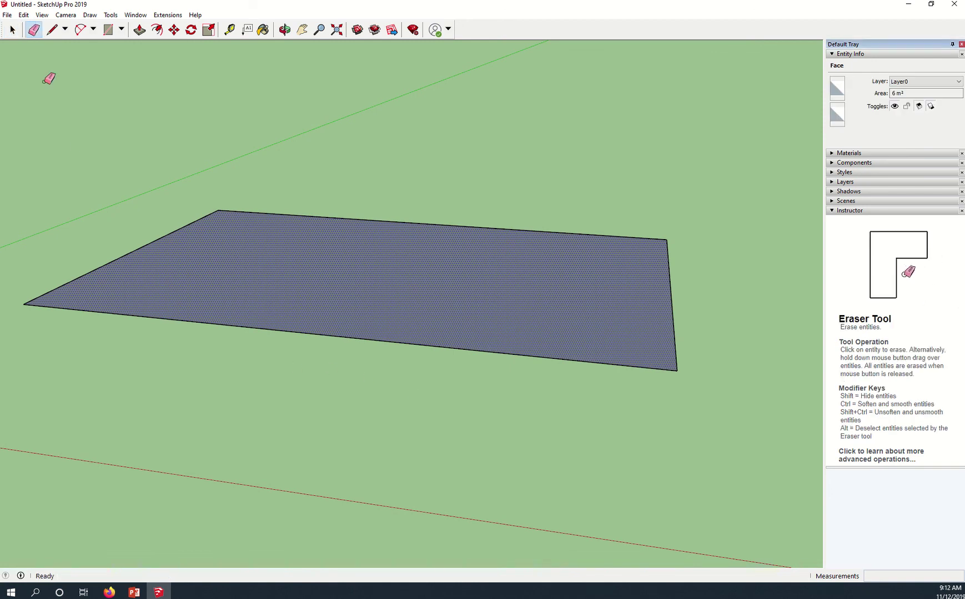
left_click(312, 329)
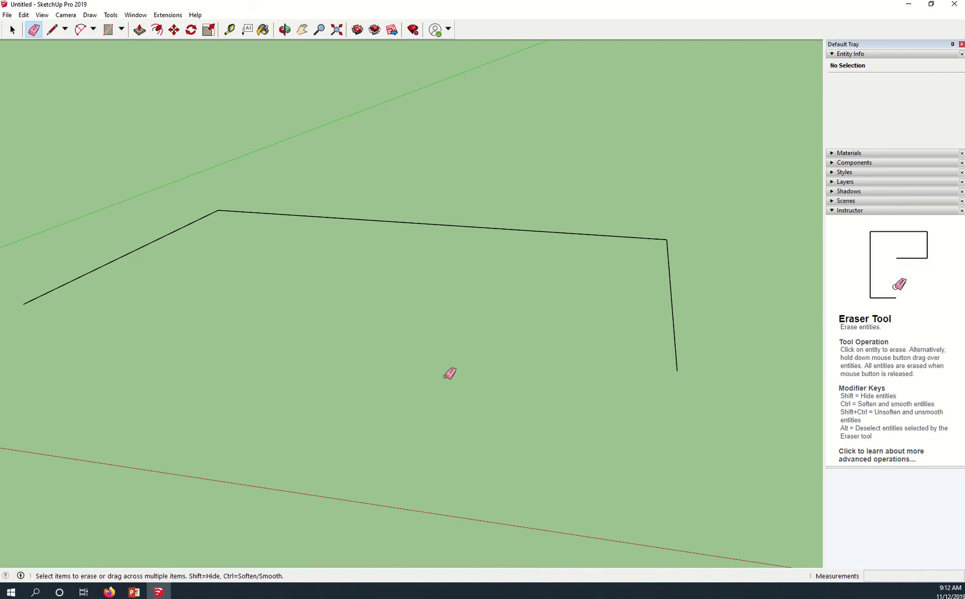
key("ctrl+z")
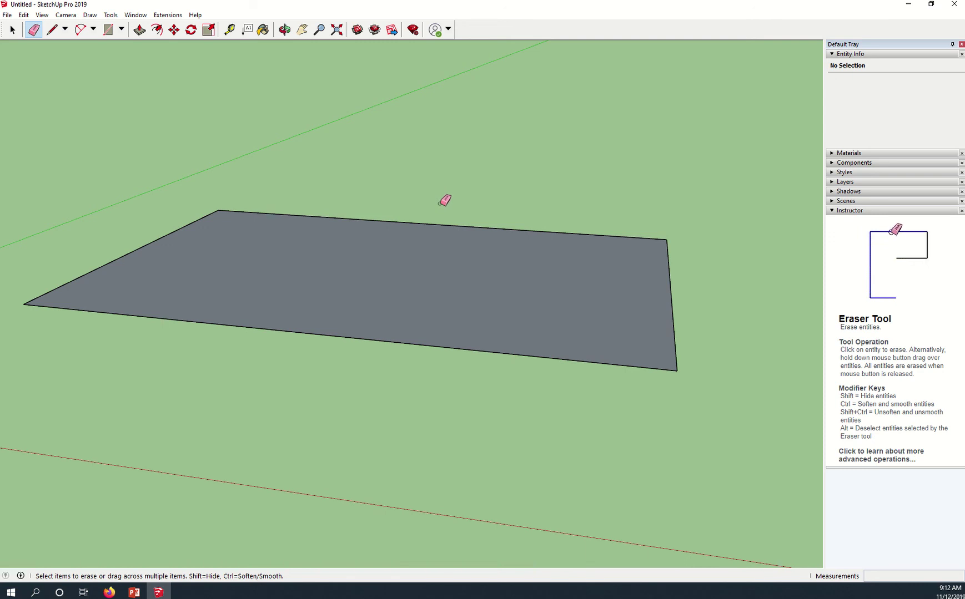
- Try erasing the rectangle's edges one after another, starting with the back edge, and undo all the erasures
left_click(409, 222)
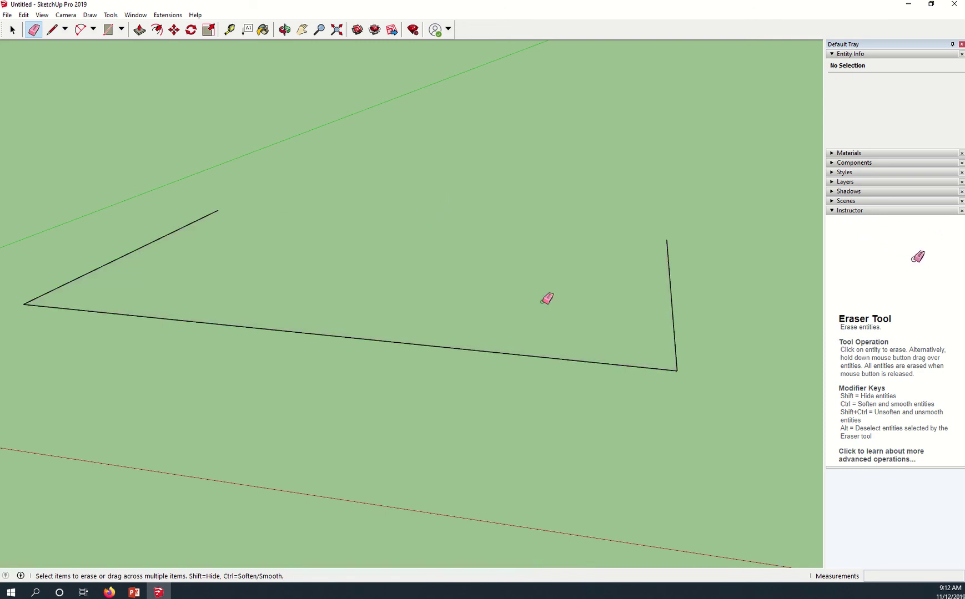
mouse_move(702, 315)
left_mouse_down()
mouse_move(626, 281)
mouse_move(730, 355)
left_mouse_up()
mouse_move(635, 417)
left_mouse_down()
mouse_move(583, 301)
mouse_move(562, 337)
left_mouse_up()
left_click_drag(160, 207, 261, 282)
key("ctrl+z")
key("ctrl+z")
key("ctrl+z")
key("ctrl+z")
middle_click_drag(309, 356, 321, 357)
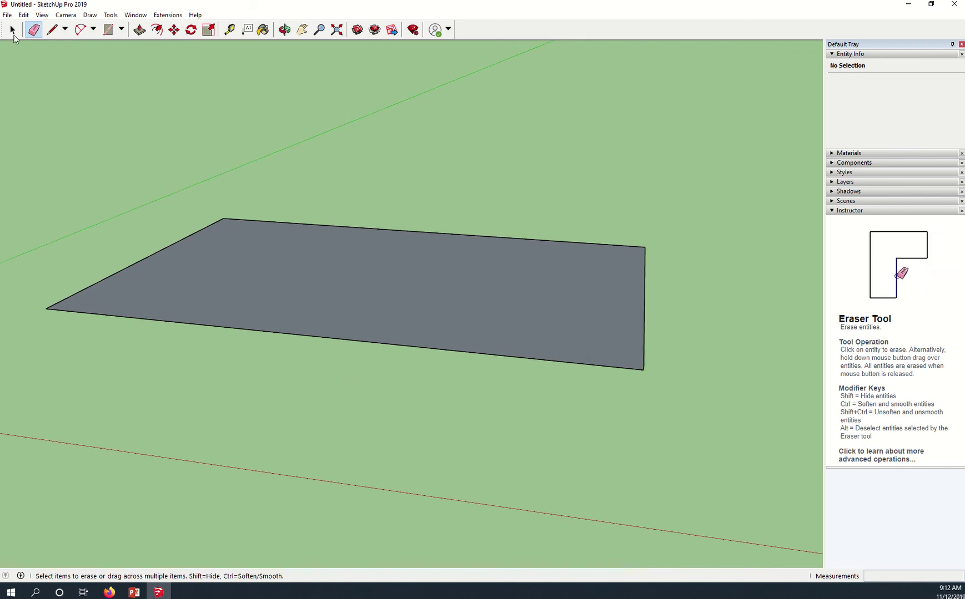
left_click(9, 16)
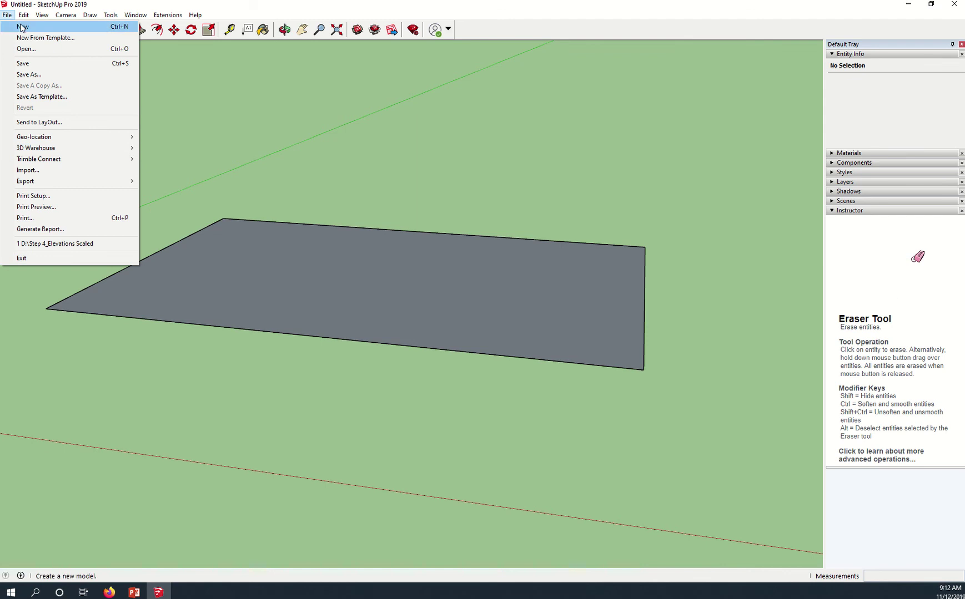
mouse_move(195, 15)
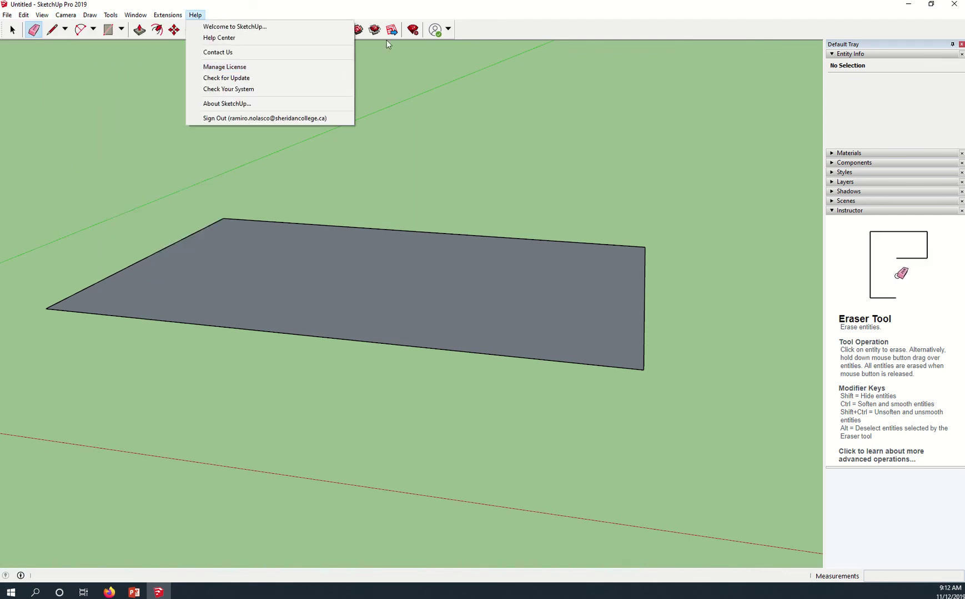
left_click(485, 33)
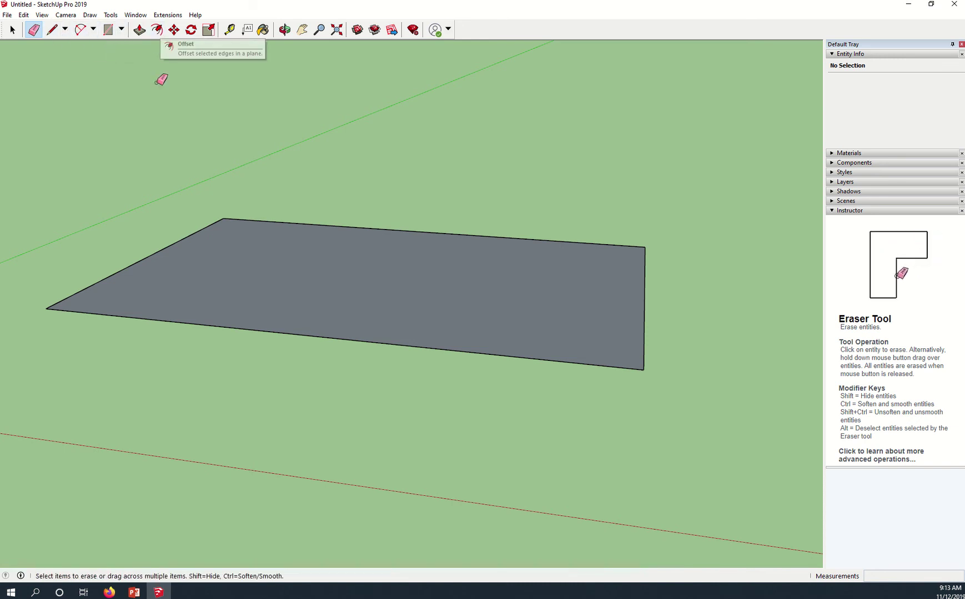
- Offset the rectangle's outline 0.2 m inward to form a border strip around the inner face
key("f")
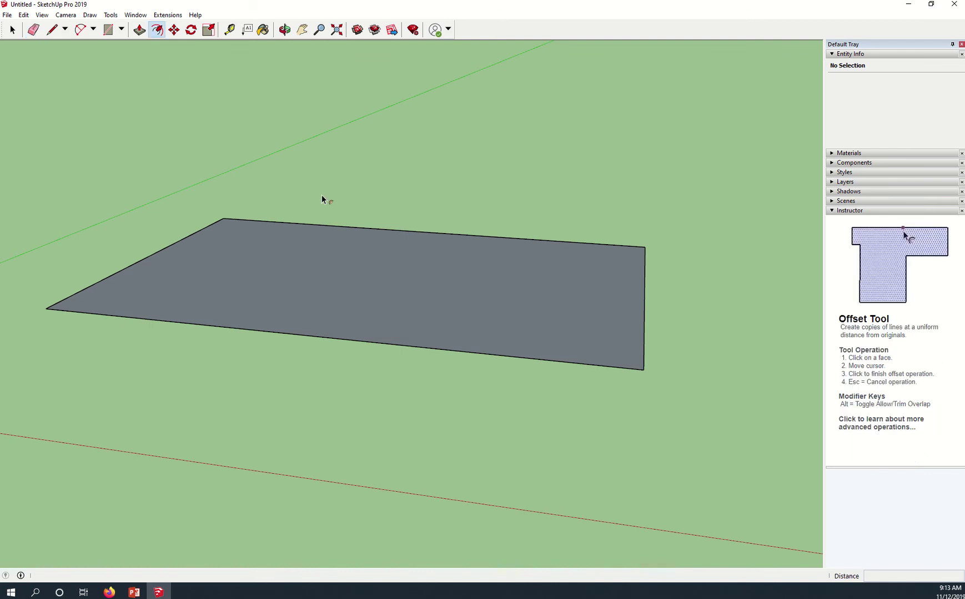
left_click(168, 250)
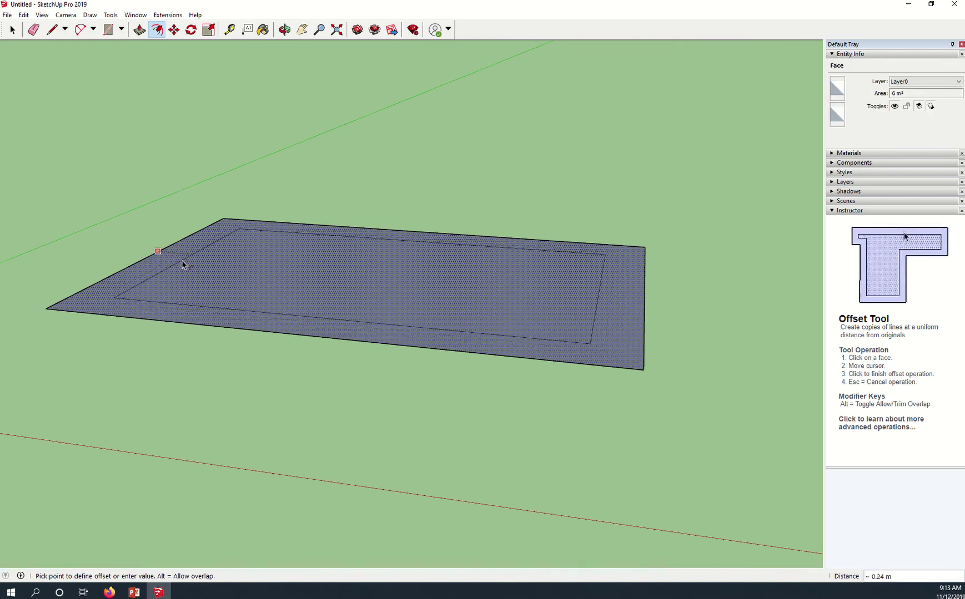
left_click(184, 265)
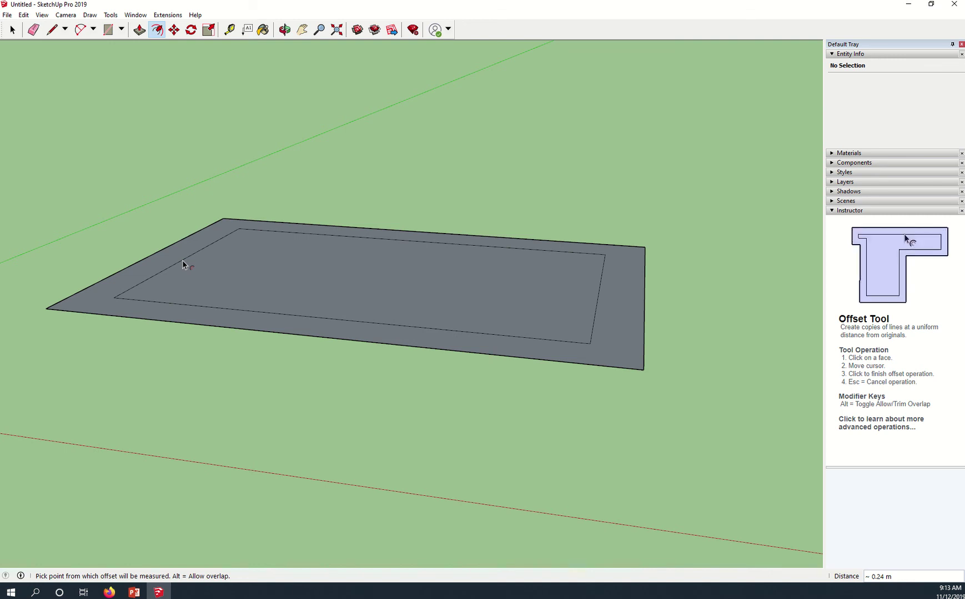
type(".2")
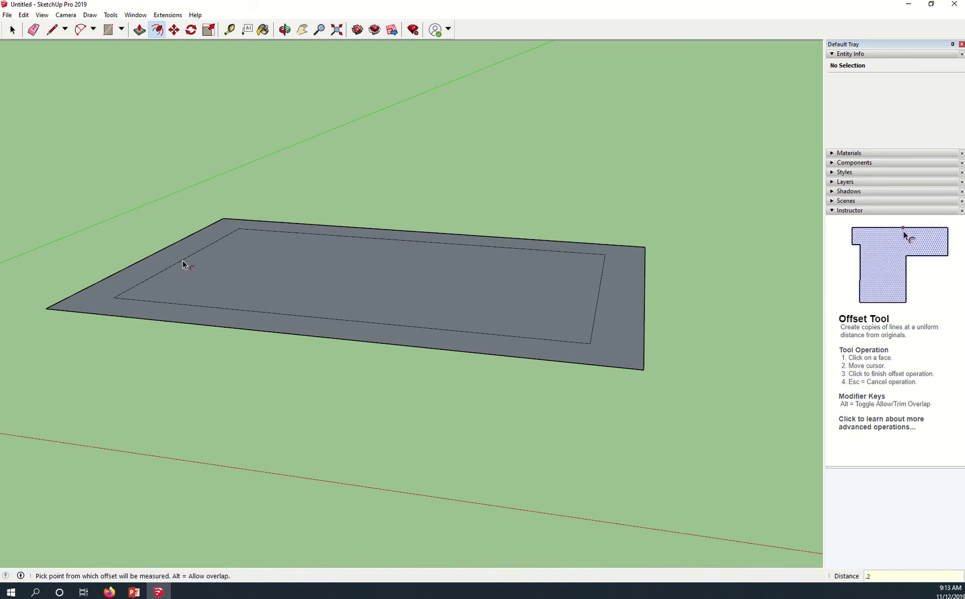
key("Return")
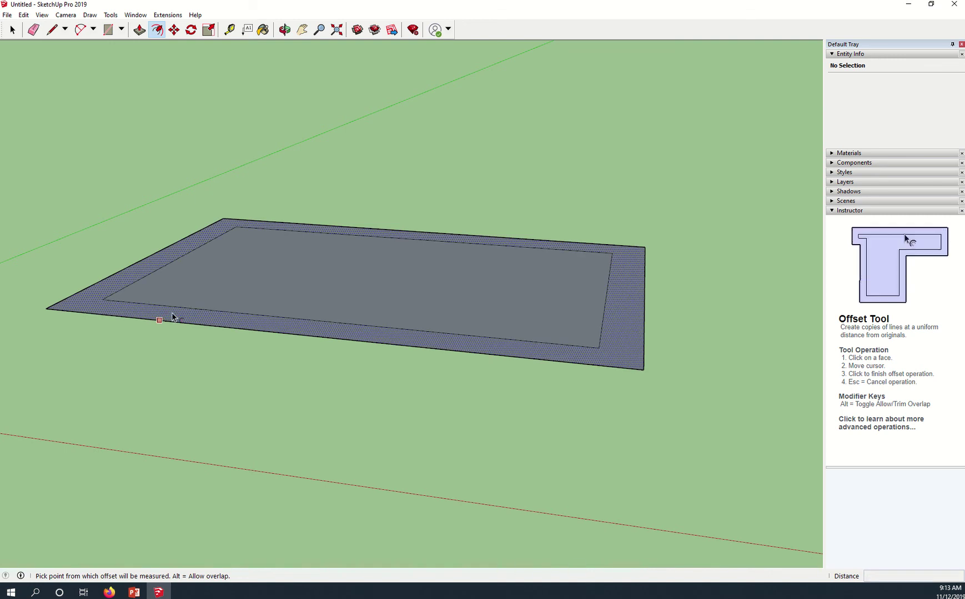
left_click(139, 279)
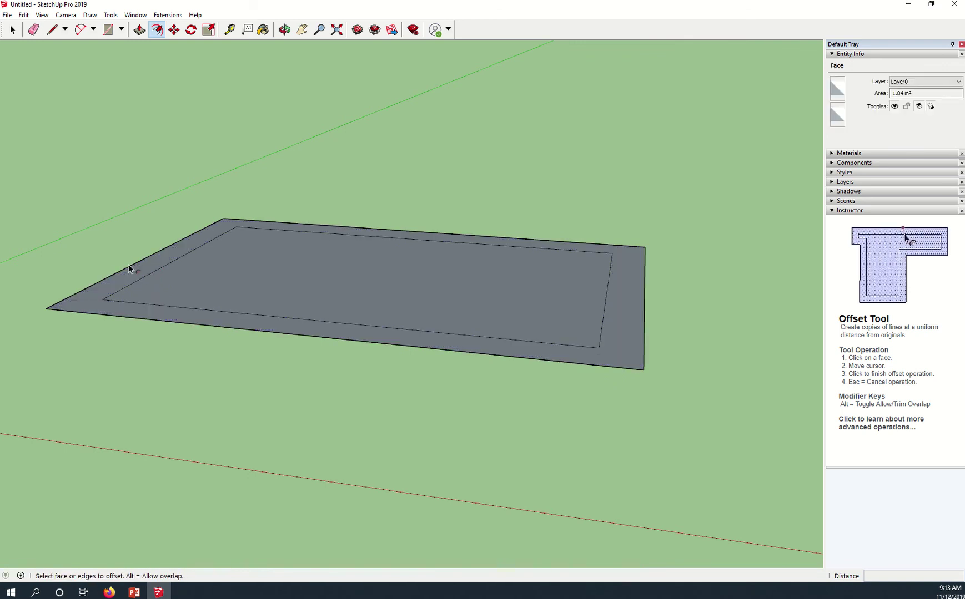
left_click(128, 265)
key("Escape")
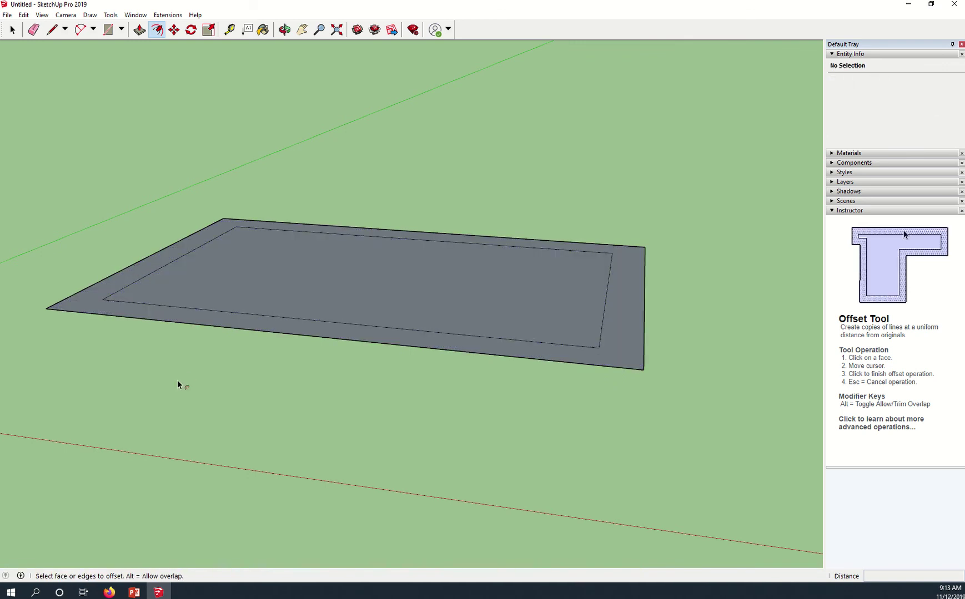
left_click(168, 288)
key("Escape")
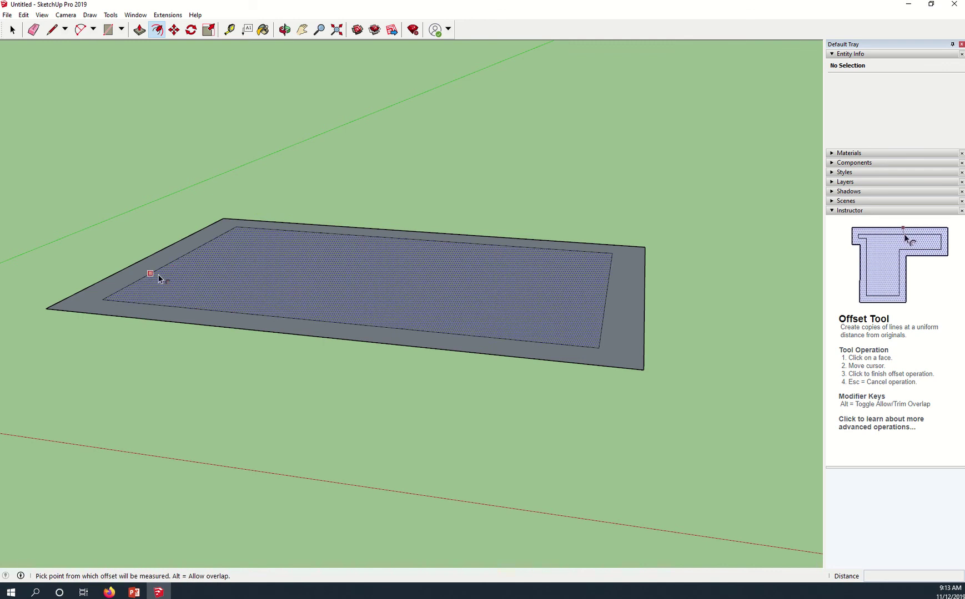
- Offset the inner face's outline a short distance inward to form a second, narrower border strip inside the first
left_click(151, 273)
left_click(166, 275)
left_click(159, 279)
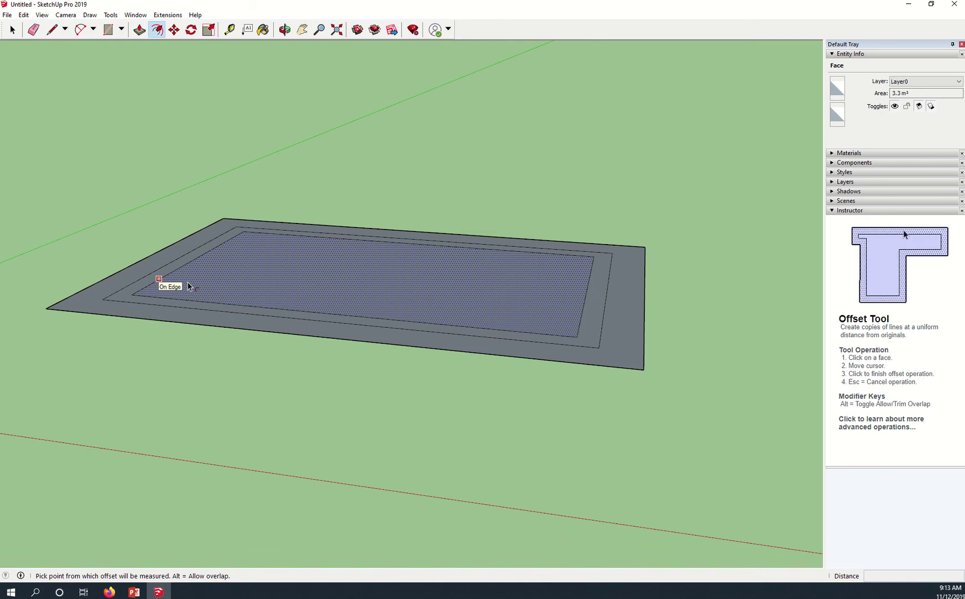
key("Escape")
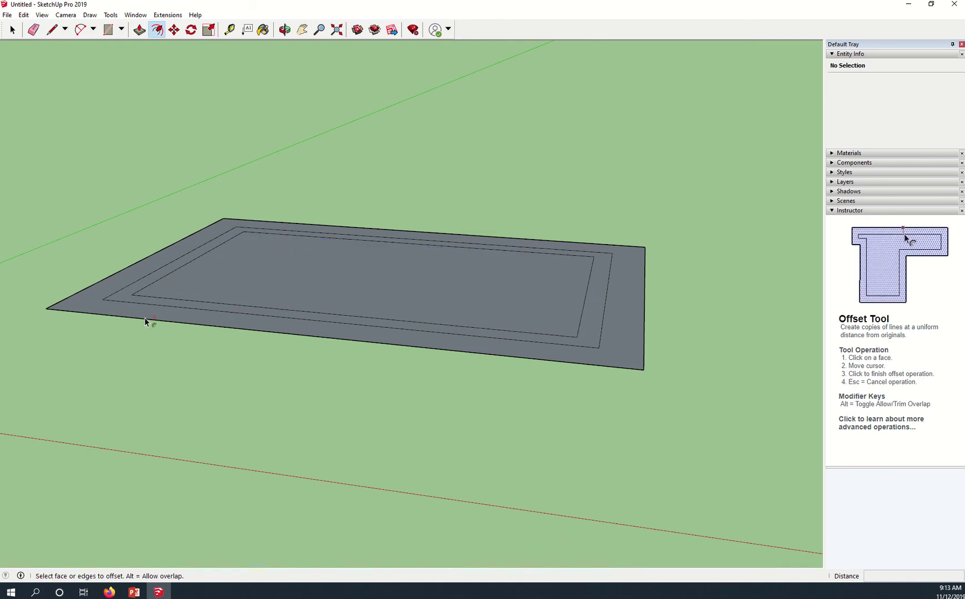
- Offset the innermost face's outline about 0.2 m inward to form a third border strip inside the rectangle
scroll(128, 297, "up", 3)
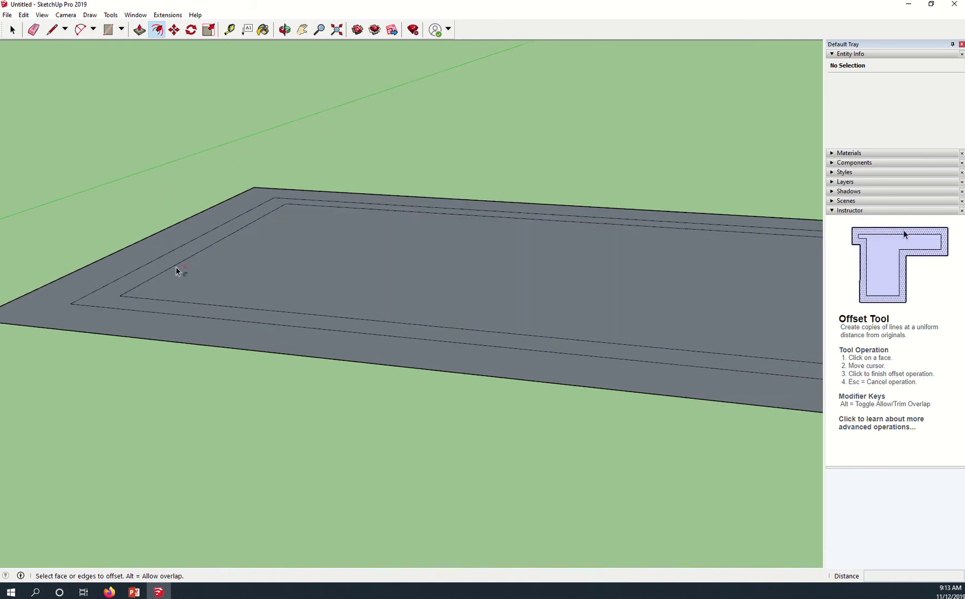
left_click(176, 268)
left_click(162, 279)
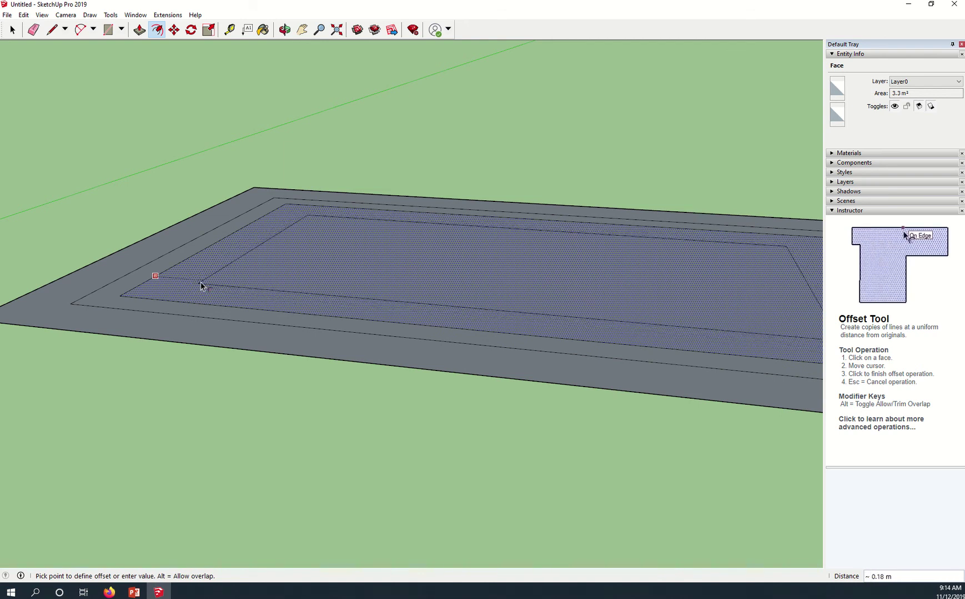
left_click(194, 287)
left_click(186, 335)
key("Escape")
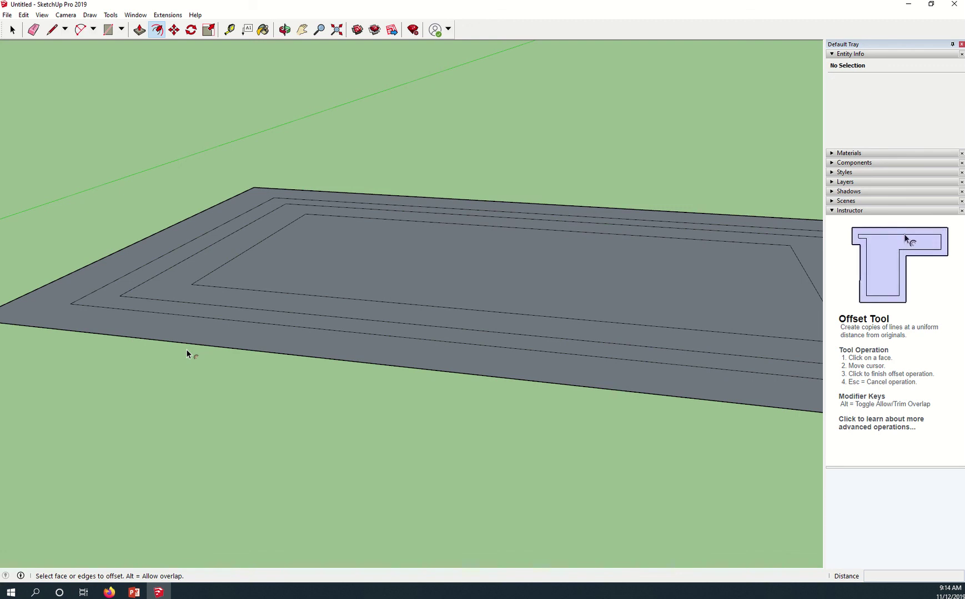